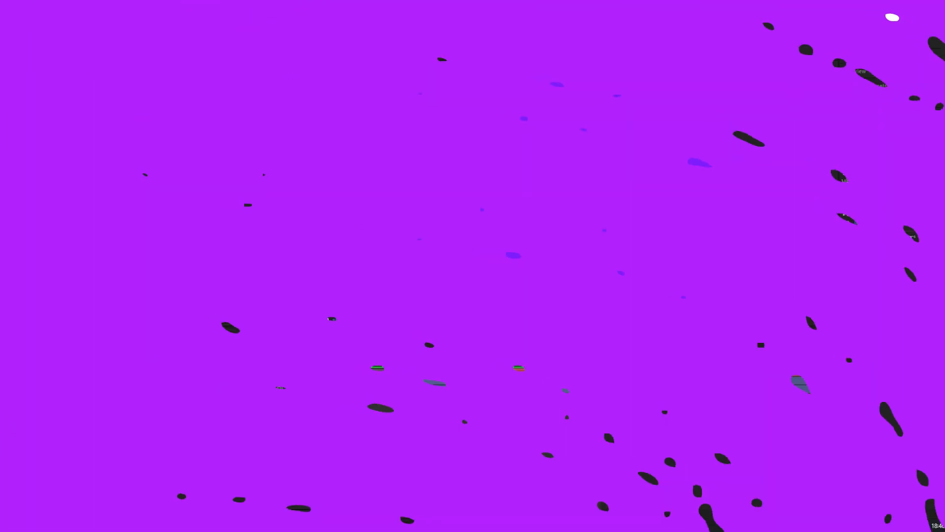
key("Home")
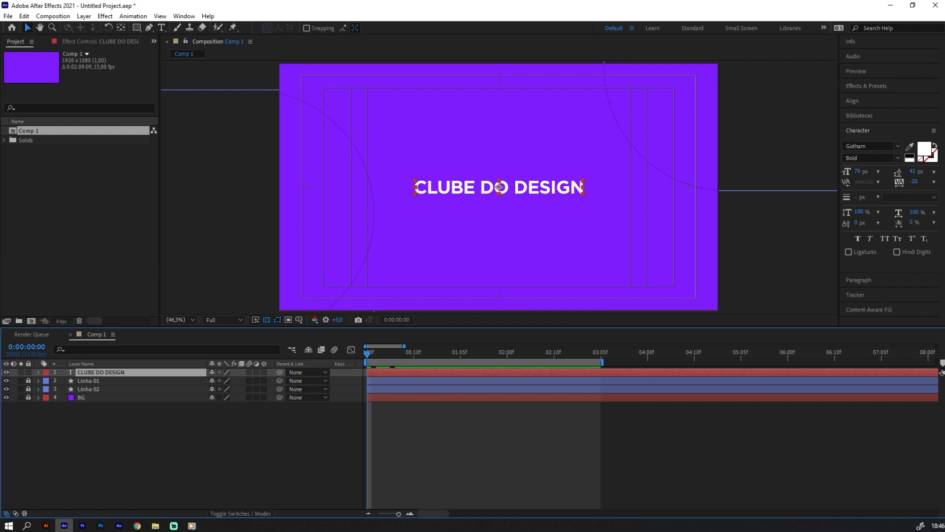
key("alt+Tab")
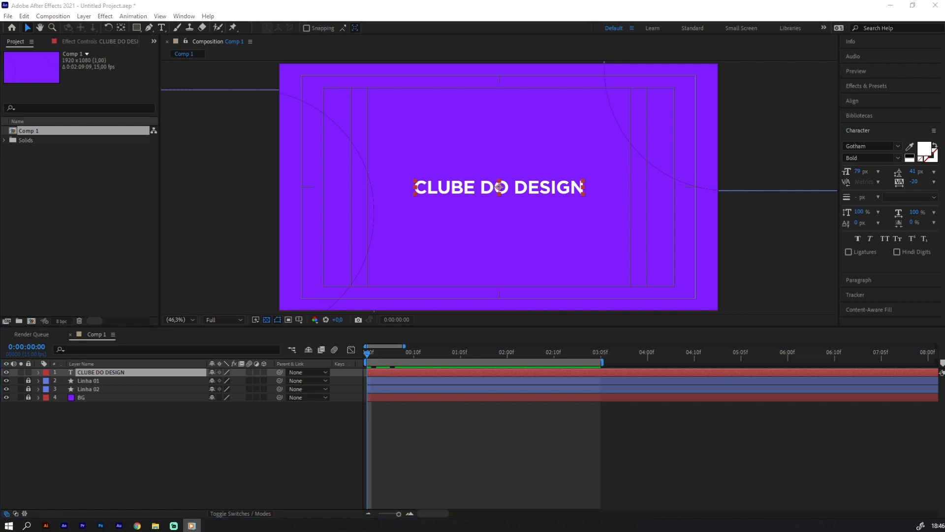
key("alt+Tab")
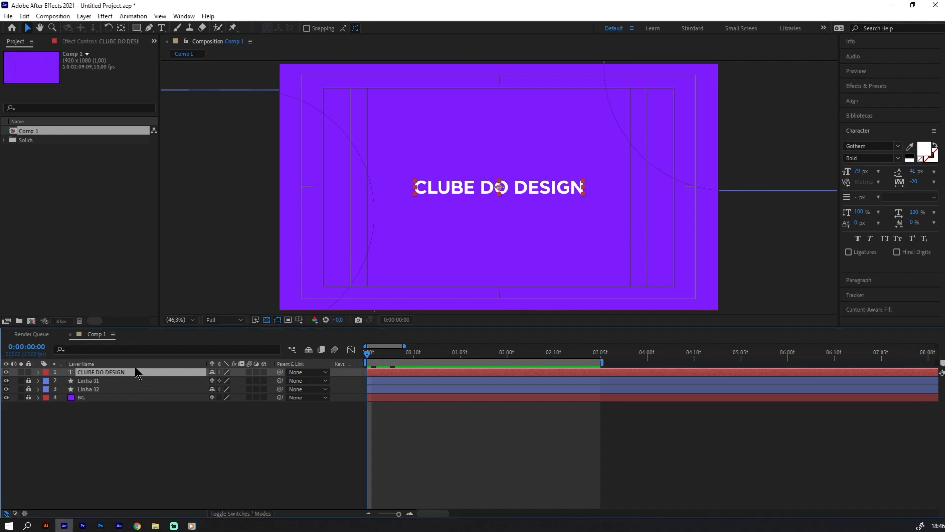
Add a Position text animator to the CLUBE DO DESIGN layer
left_click(39, 373)
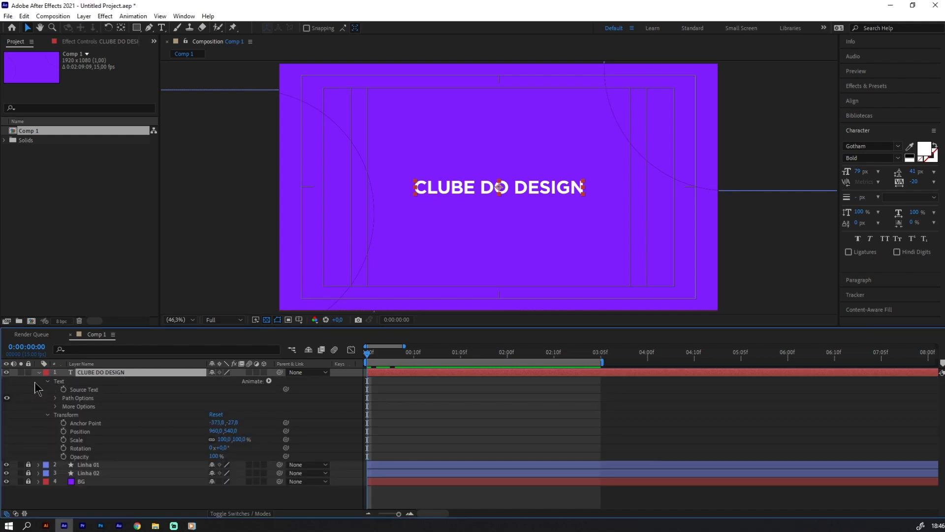
left_click(269, 381)
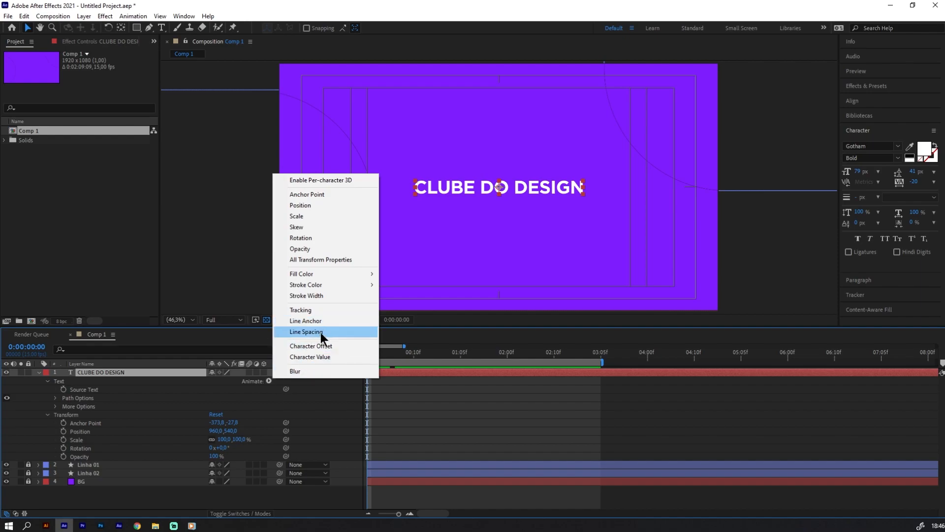
left_click(306, 204)
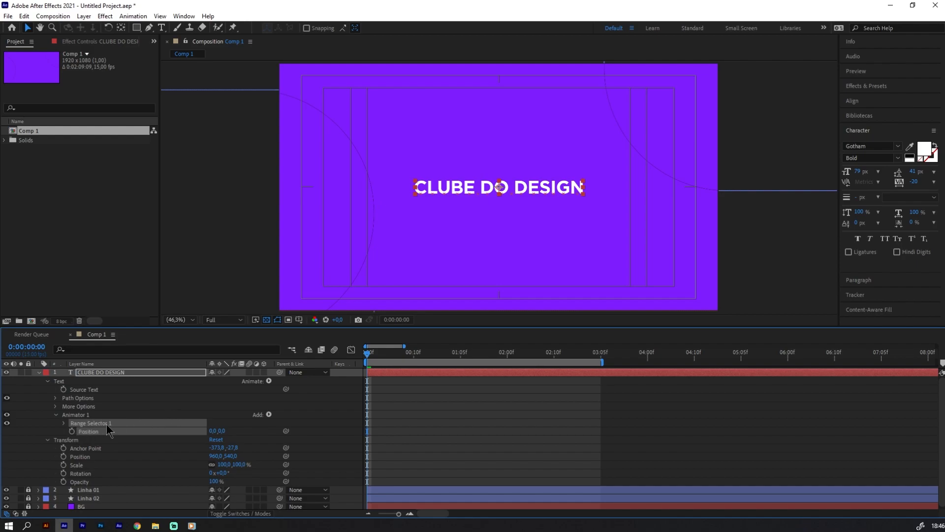
left_click(80, 416)
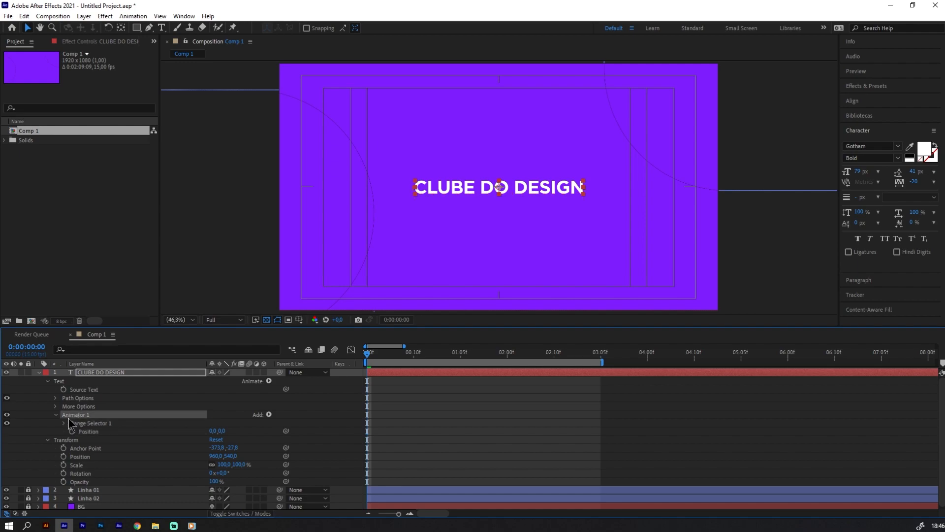
Set the text animator's vertical Position value to 100 and return to the start of the timeline
left_click(92, 433)
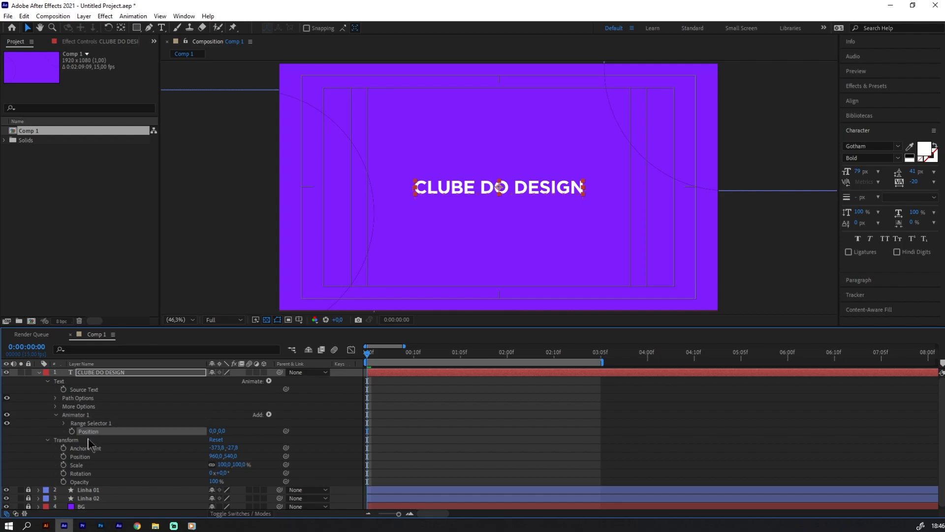
left_click_drag(222, 431, 240, 432)
left_click(222, 431)
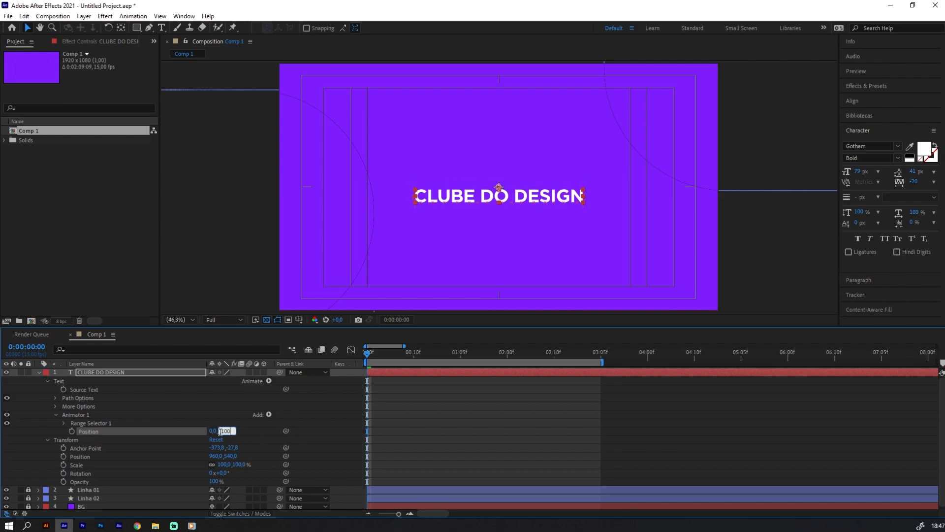
type("100")
key("Return")
left_click_drag(376, 355, 325, 358)
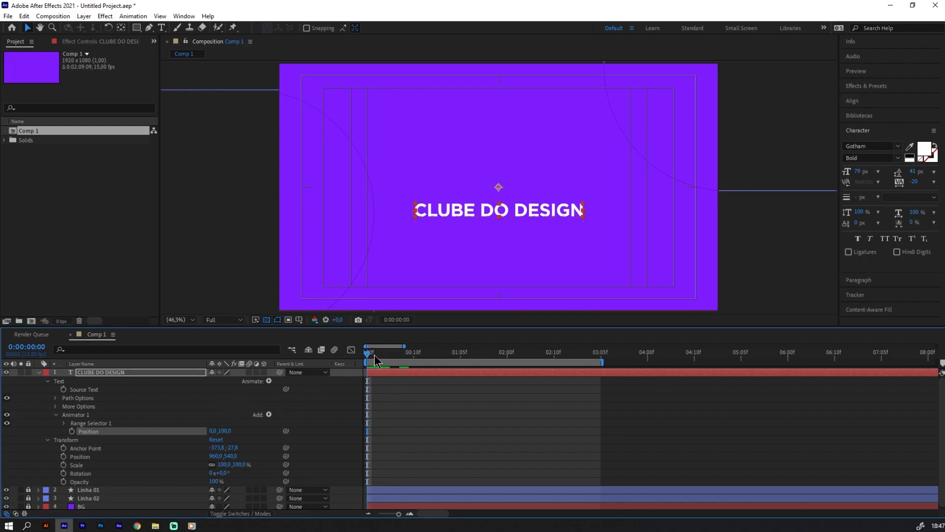
Change the Advanced Shape option of the animator's Range Selector 1 to Ramp Up
left_click(89, 424)
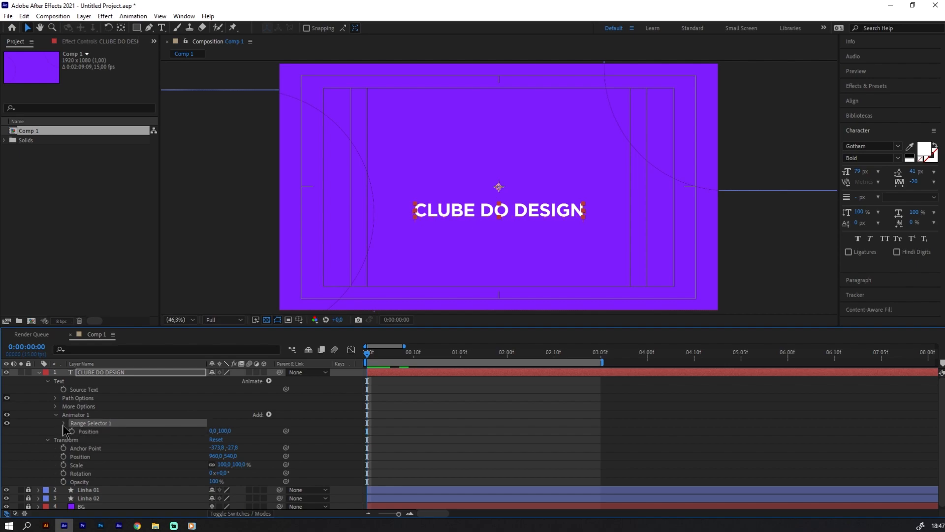
left_click(63, 423)
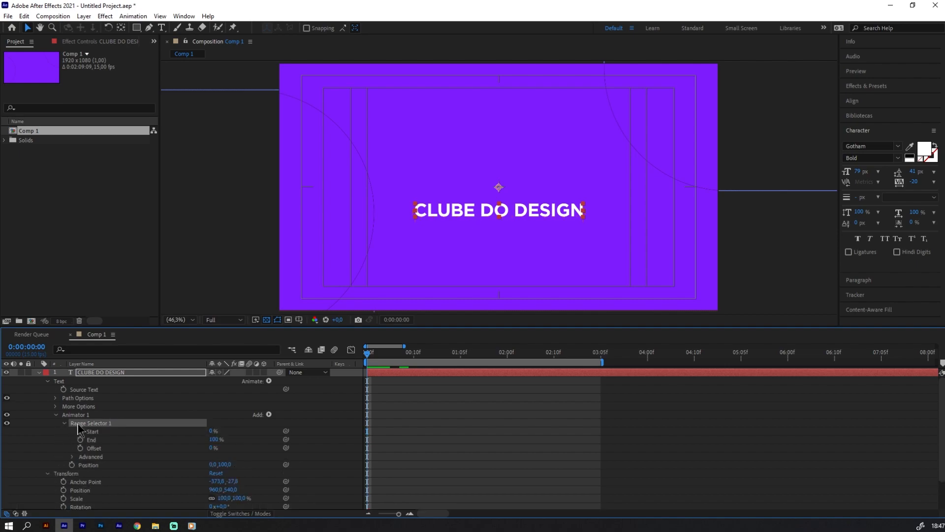
left_click(72, 457)
left_click(118, 472)
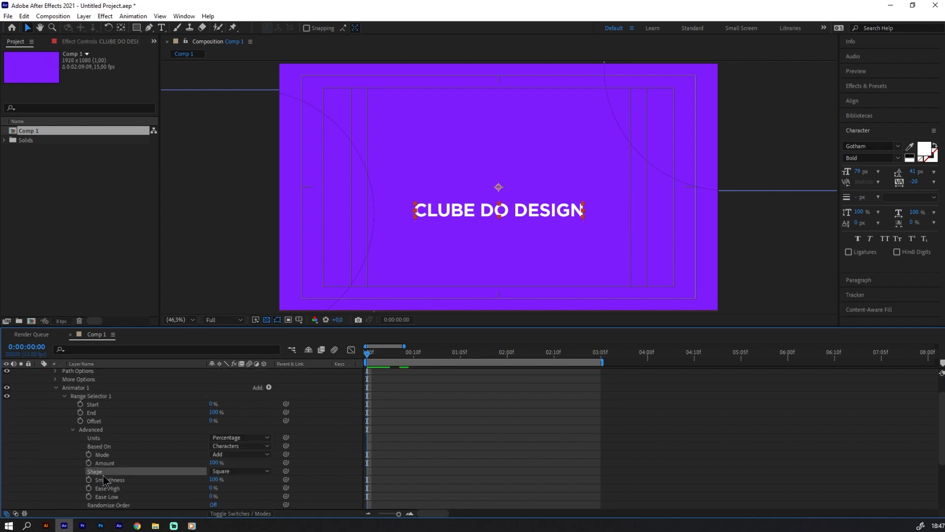
left_click(249, 472)
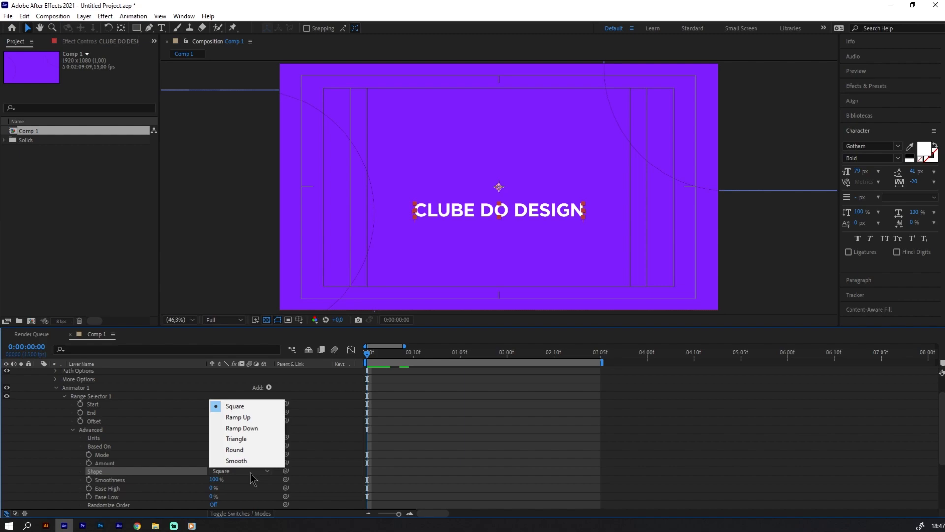
left_click(244, 419)
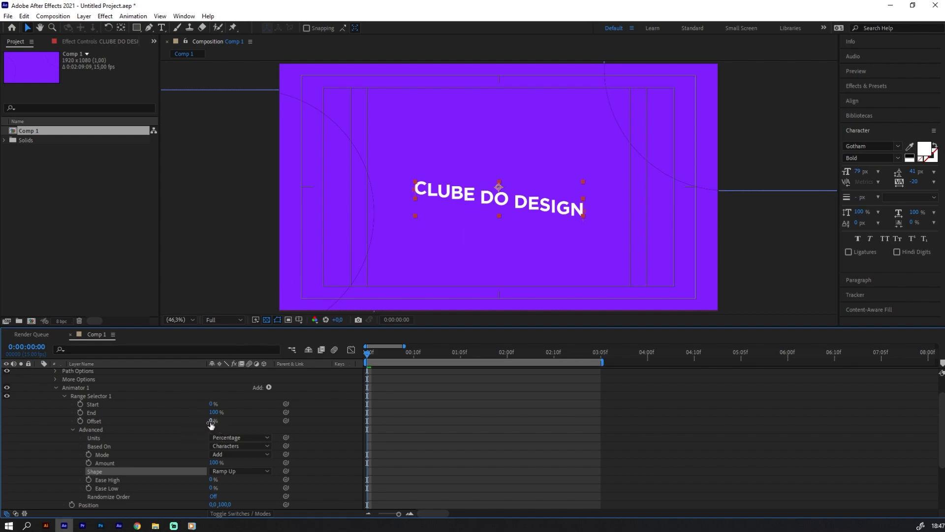
Enable keyframing for the range selector's Offset at 0:00:00:00 and set it to -100%
left_click(90, 421)
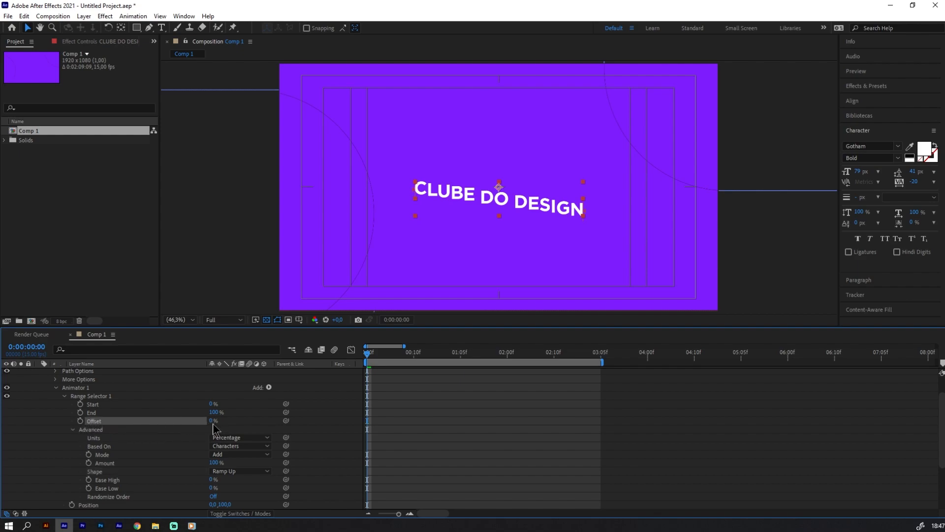
left_click(80, 421)
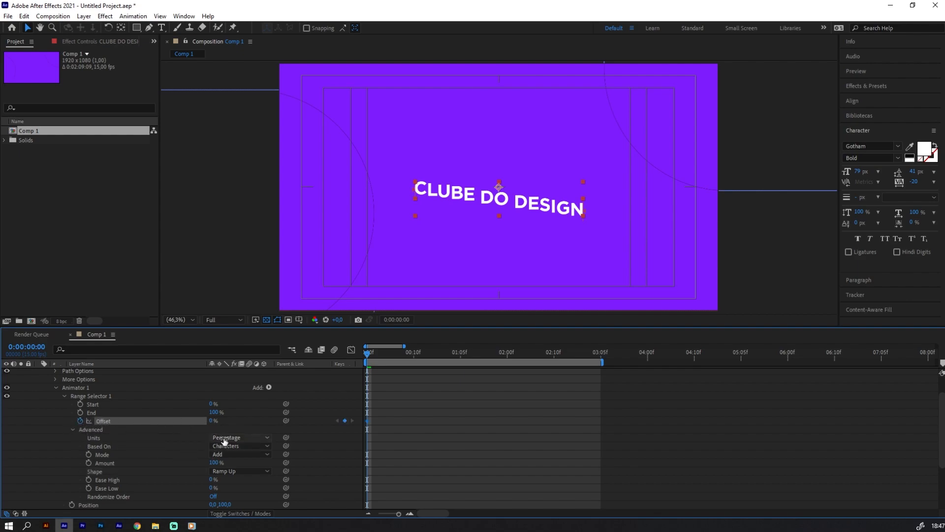
left_click_drag(210, 421, 101, 421)
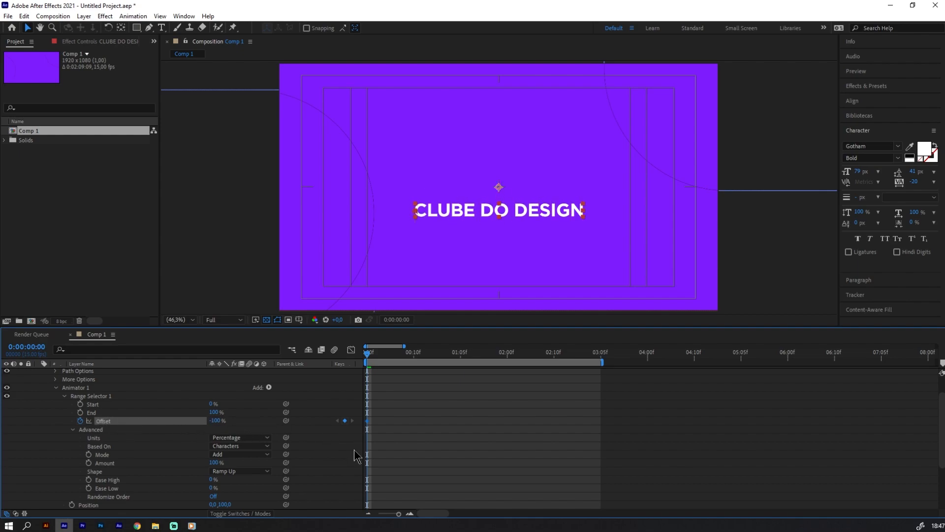
Keyframe the range selector's Offset at 100% at 0:00:01:10 and preview the text animation
left_click(484, 352)
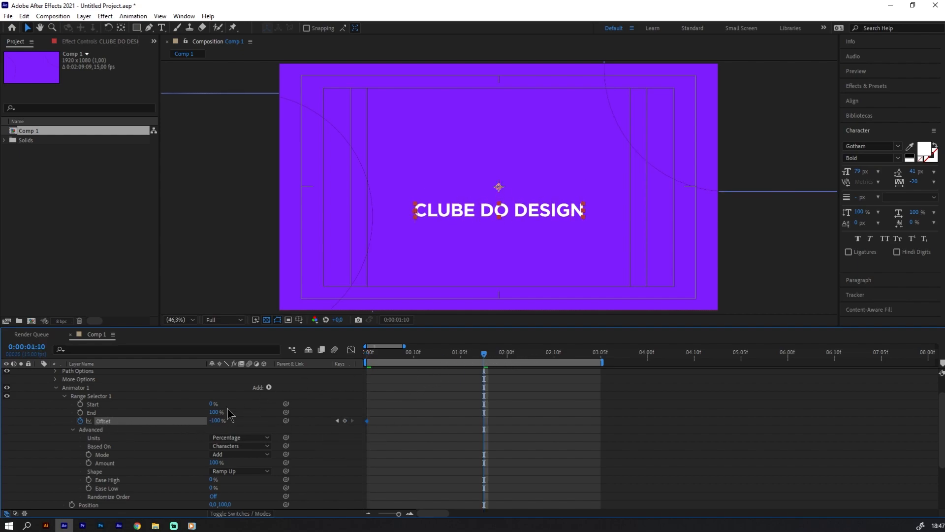
left_click_drag(217, 421, 379, 422)
left_click(317, 405)
key("space")
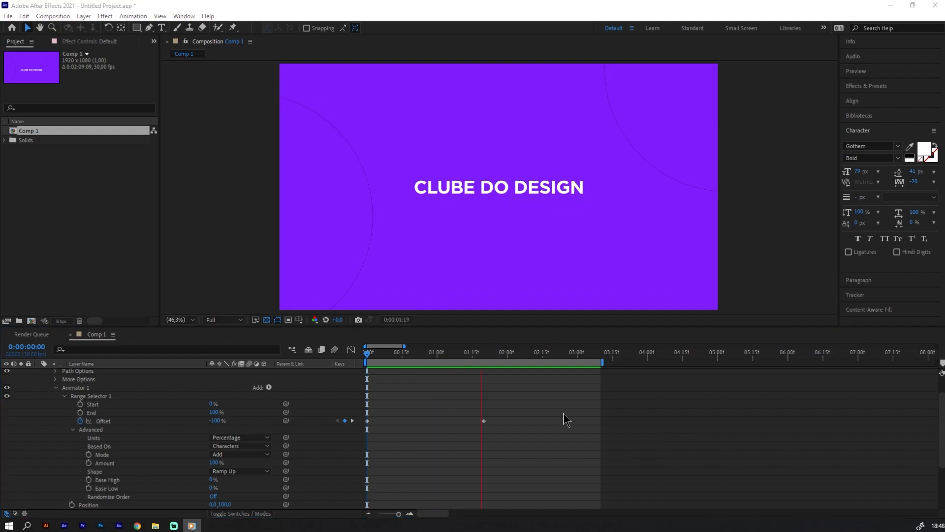
Speed up the text animation by moving the second Offset keyframe to 0:00:00:15, previewing it over a shorter work area
left_click(311, 358)
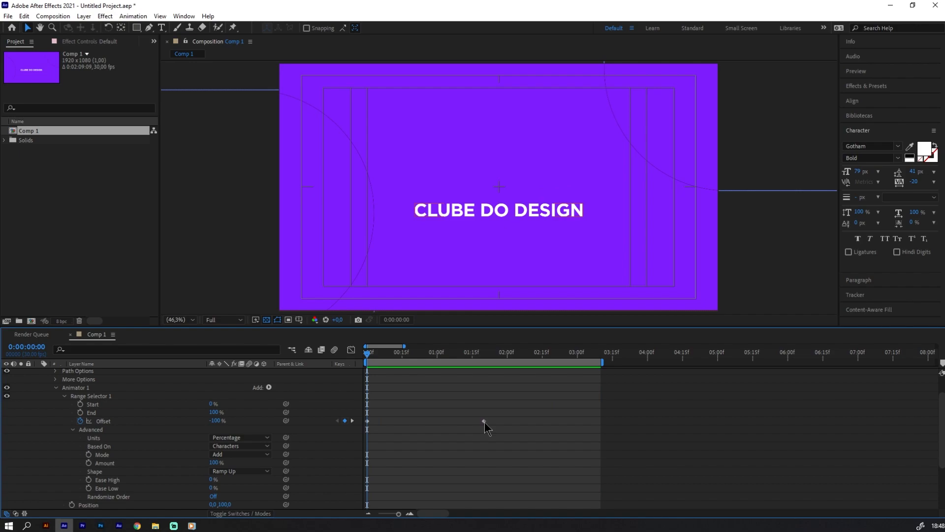
left_click_drag(485, 422, 399, 421)
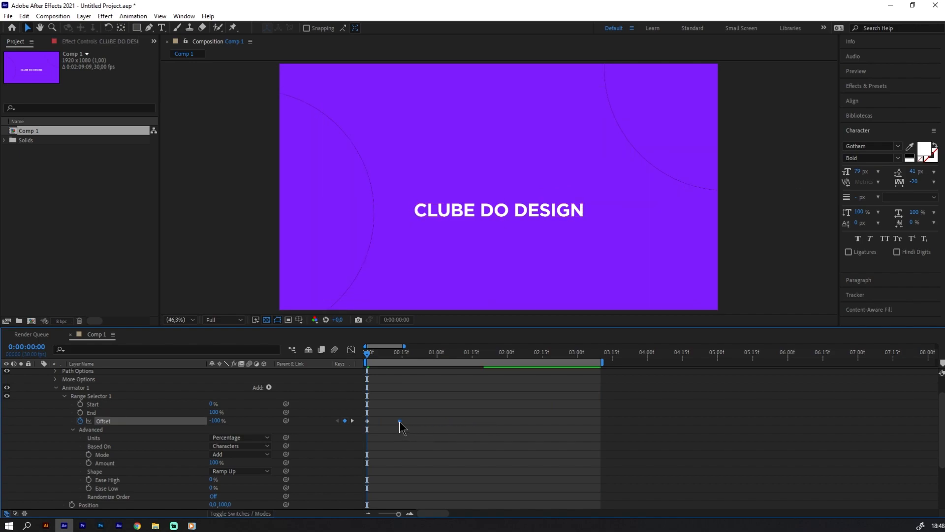
key("space")
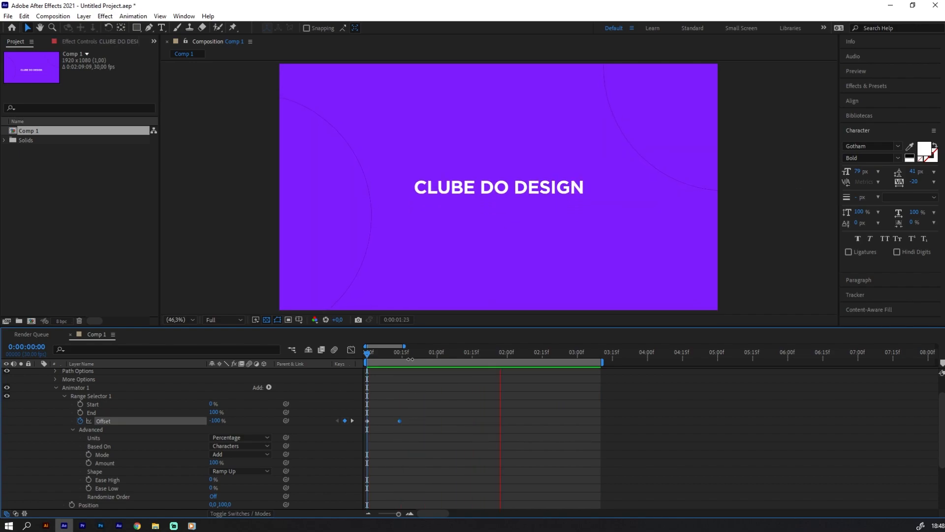
left_click_drag(601, 363, 420, 364)
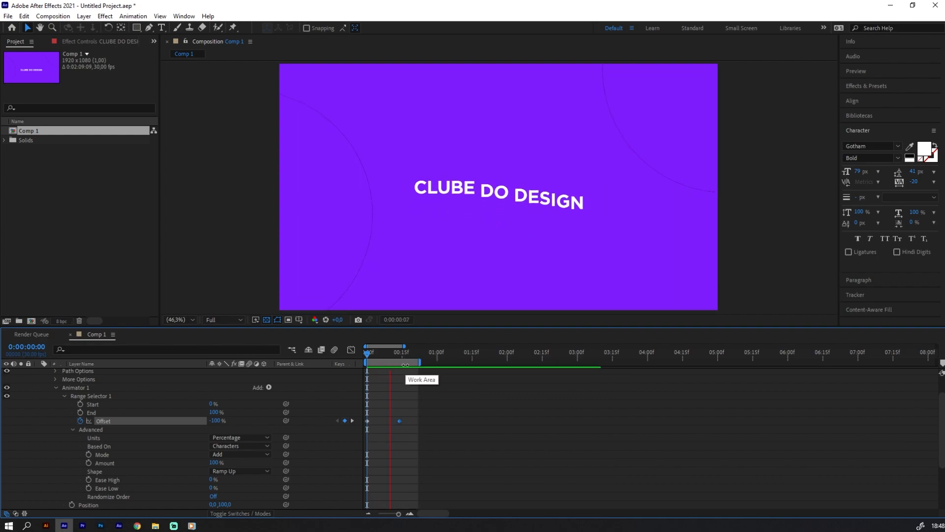
left_click(402, 354)
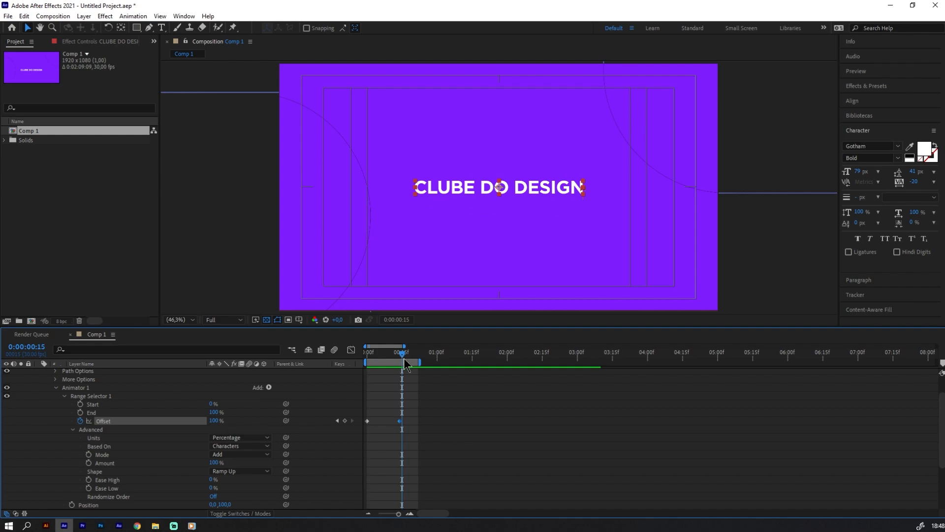
left_click_drag(400, 422, 403, 422)
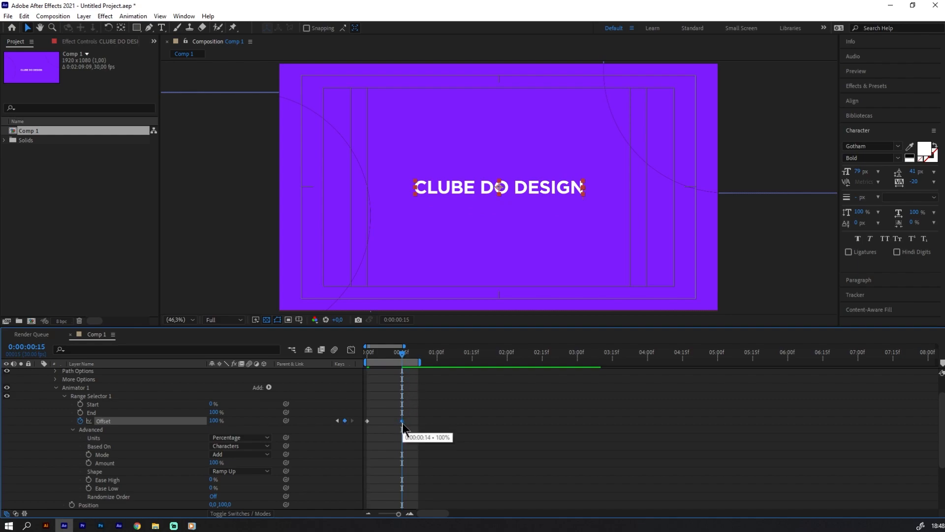
Adjust the work area to end shortly after the one-second mark, preview it, and park the playhead at 0:00:00:20
left_click_drag(420, 363, 588, 400)
key("space")
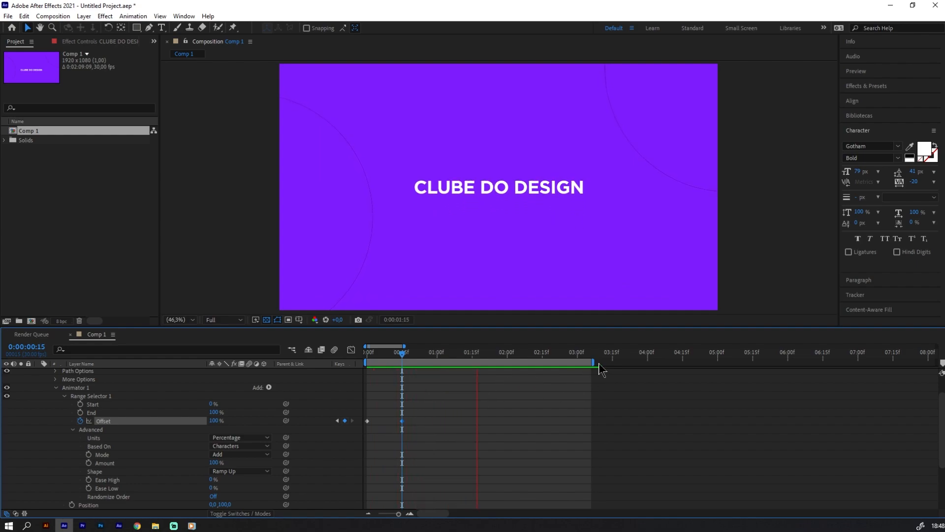
left_click_drag(595, 363, 453, 364)
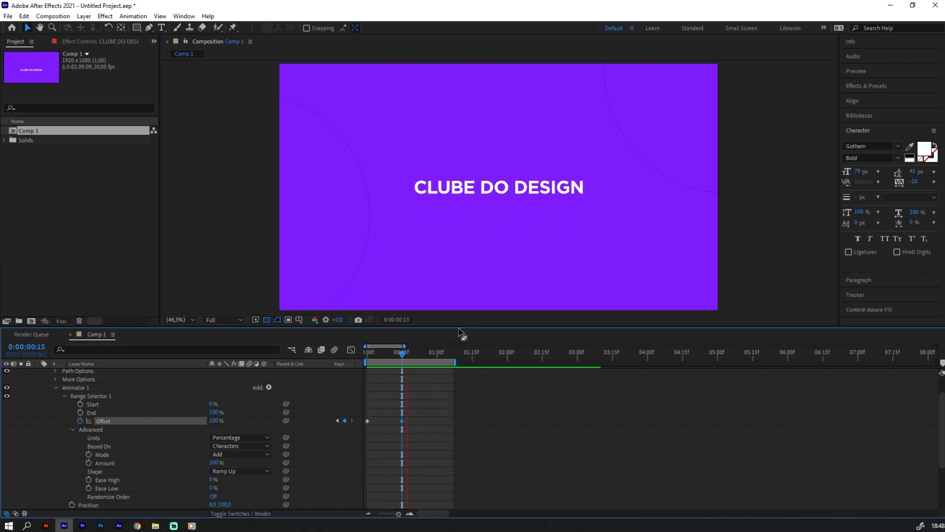
left_click(414, 352)
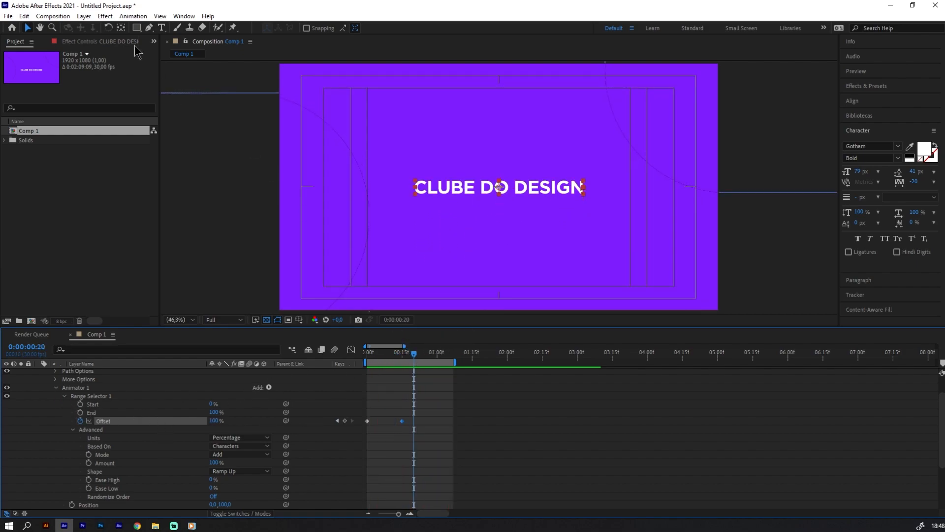
Try covering the composition's upper half with a full-width rectangle during a preview, and delete that shape
left_click(137, 27)
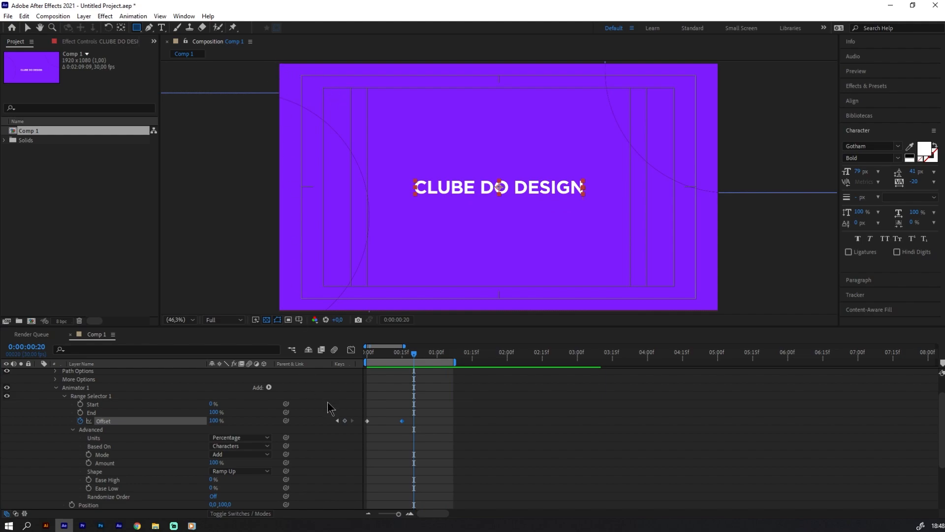
left_click_drag(275, 64, 734, 181)
key("space")
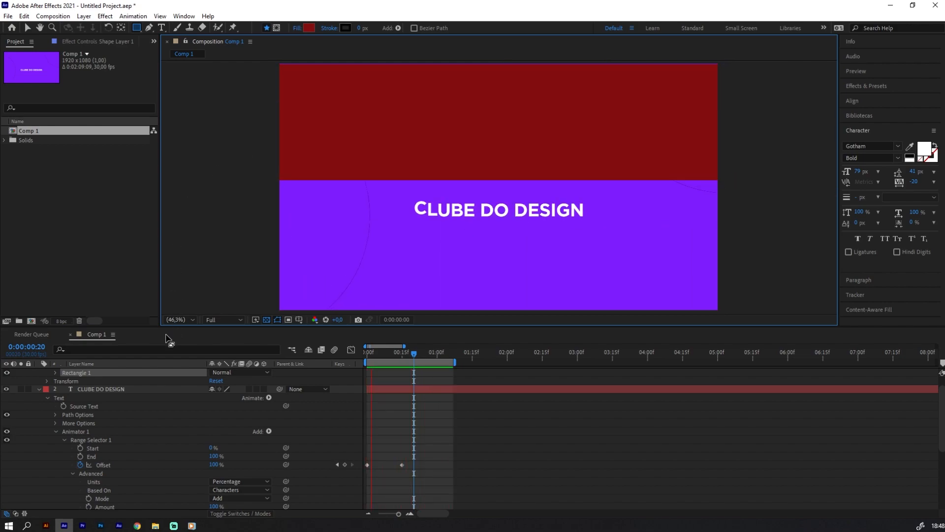
left_click(93, 372)
key("Delete")
key("space")
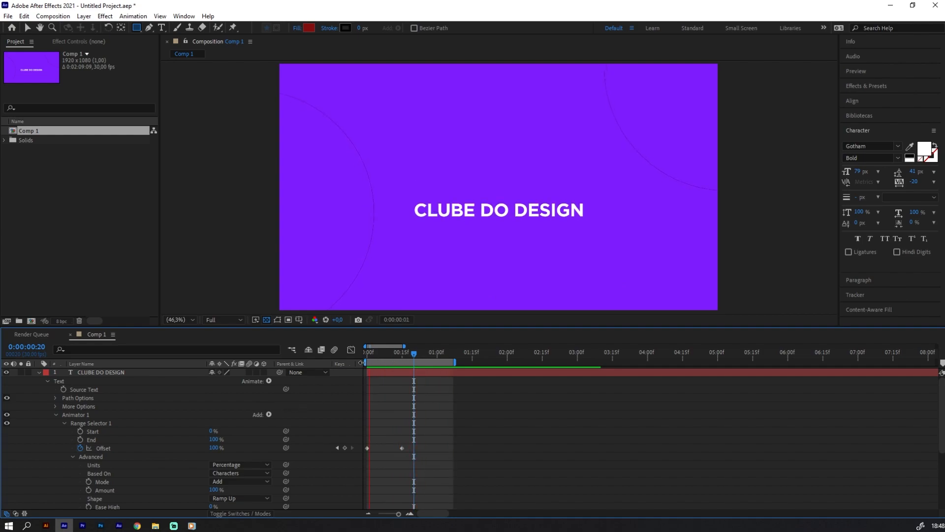
Duplicate Animator 1 on the CLUBE DO DESIGN layer and expand the copy's properties
left_click(56, 415)
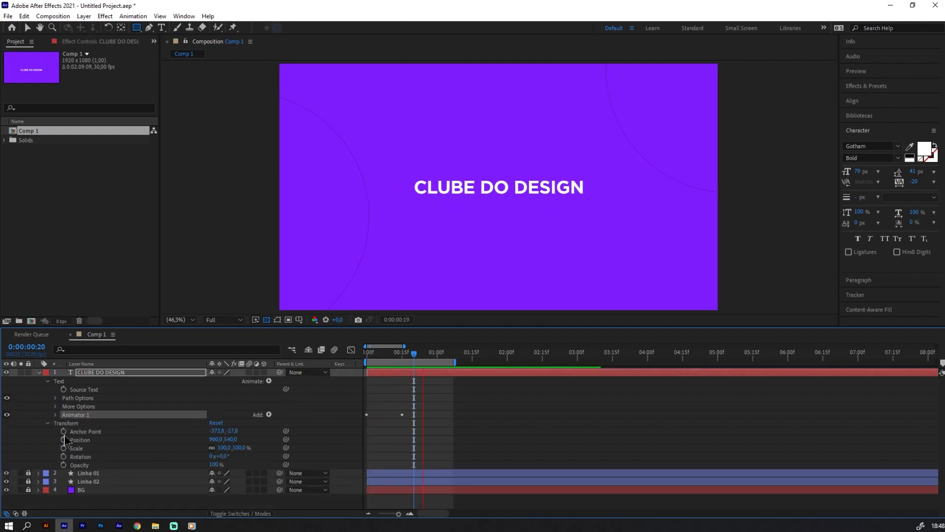
key("ctrl+d")
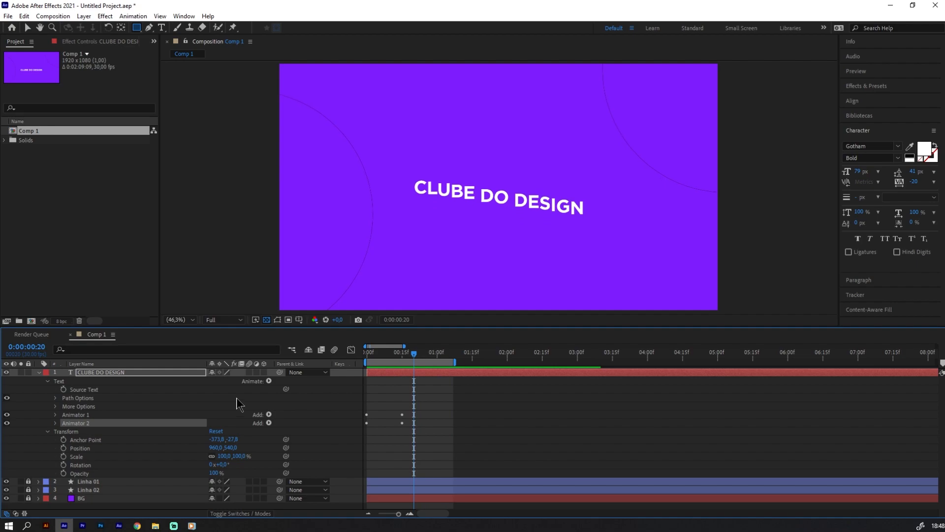
left_click(56, 423)
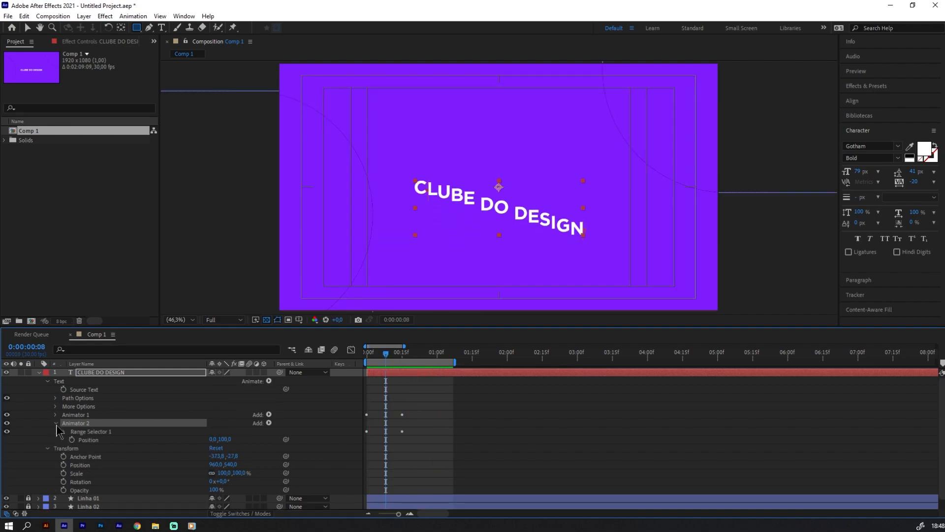
Set the vertical Position value of Animator 2 on the CLUBE DO DESIGN layer to -20
left_click(134, 440)
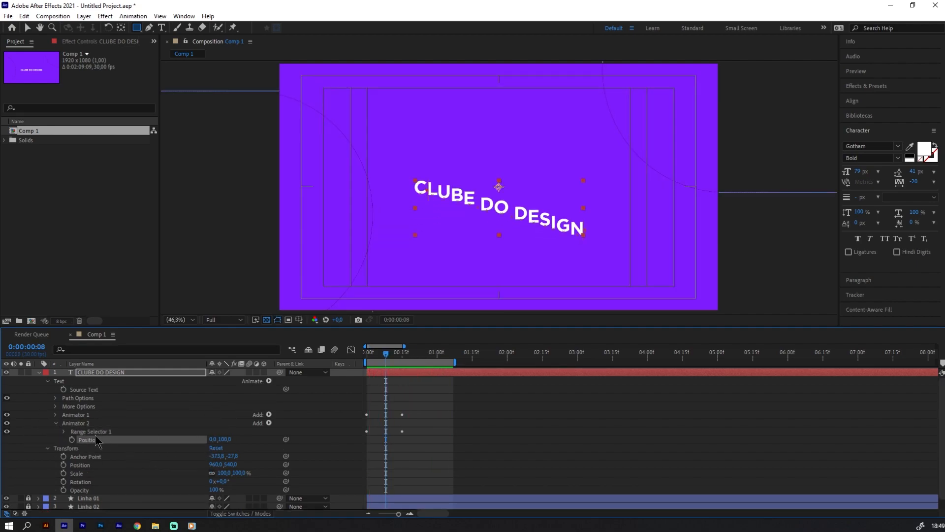
left_click(225, 441)
type("-20")
key("Return")
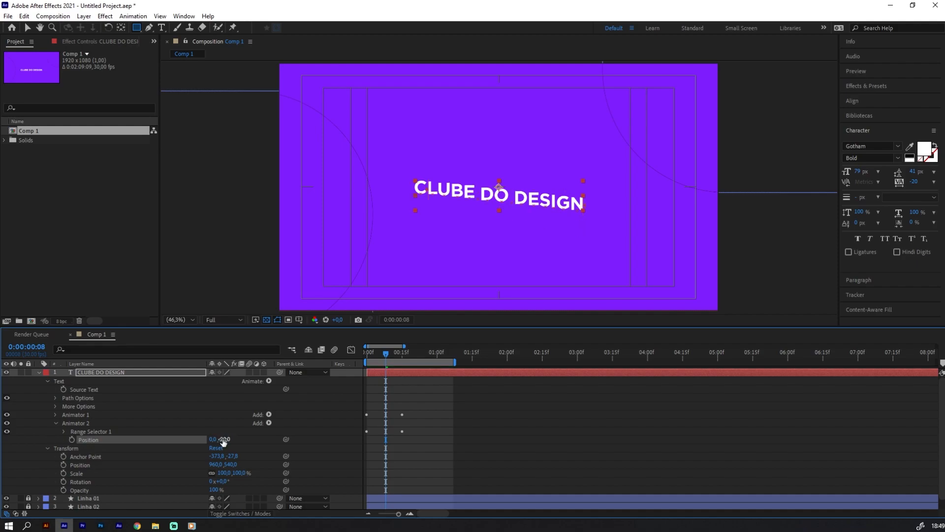
Show only the layer's keyframed properties, shift Animator 2's Offset keyframe pair to start at 0:00:01:00, and scrub the result
left_click(176, 374)
key("u")
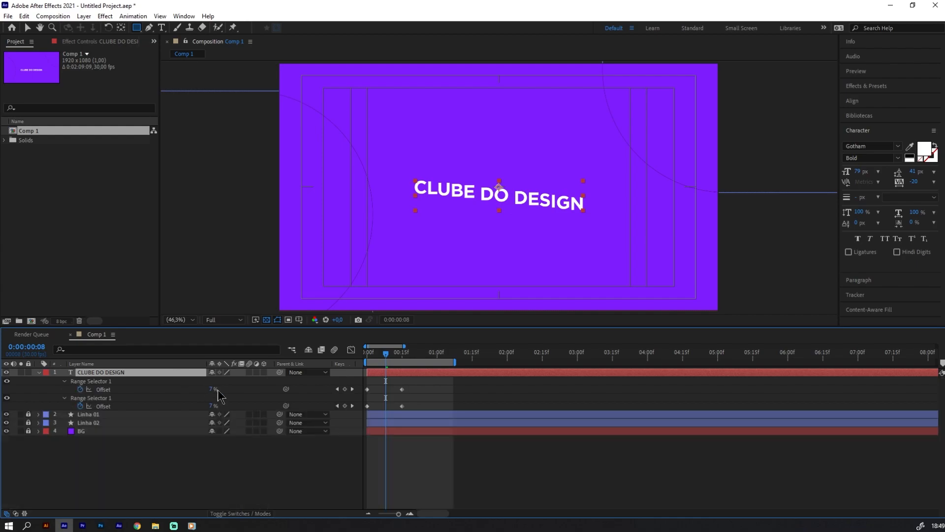
left_click_drag(423, 402, 355, 409)
left_click_drag(367, 406, 437, 407)
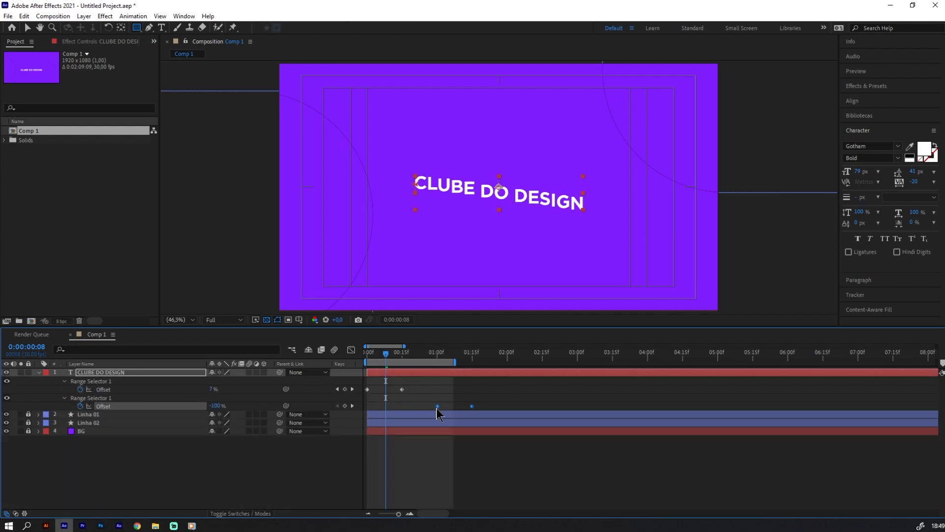
left_click_drag(391, 360, 374, 355)
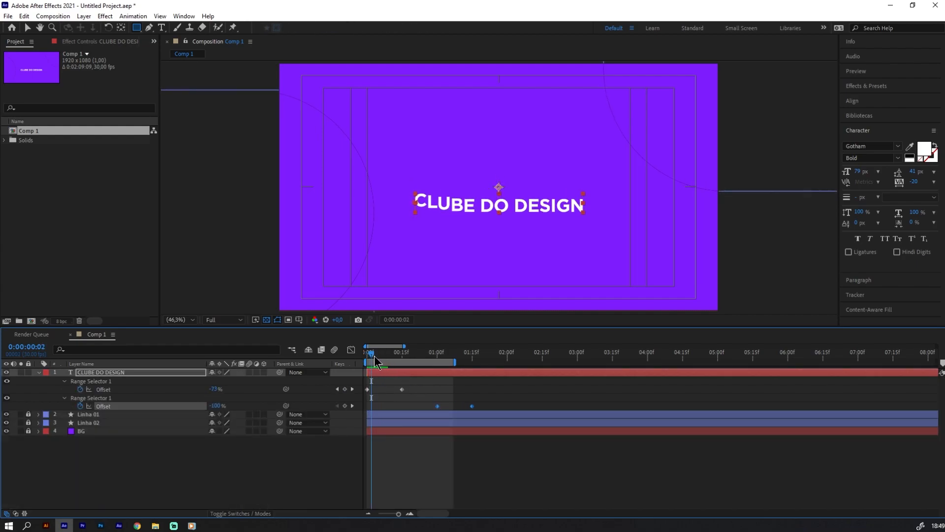
Move Animator 2's pair of Offset keyframes earlier so it starts at 0:00:00:08, and preview the animation
left_click_drag(492, 400, 427, 407)
mouse_move(372, 353)
left_mouse_down()
mouse_move(364, 353)
mouse_move(386, 355)
left_mouse_up()
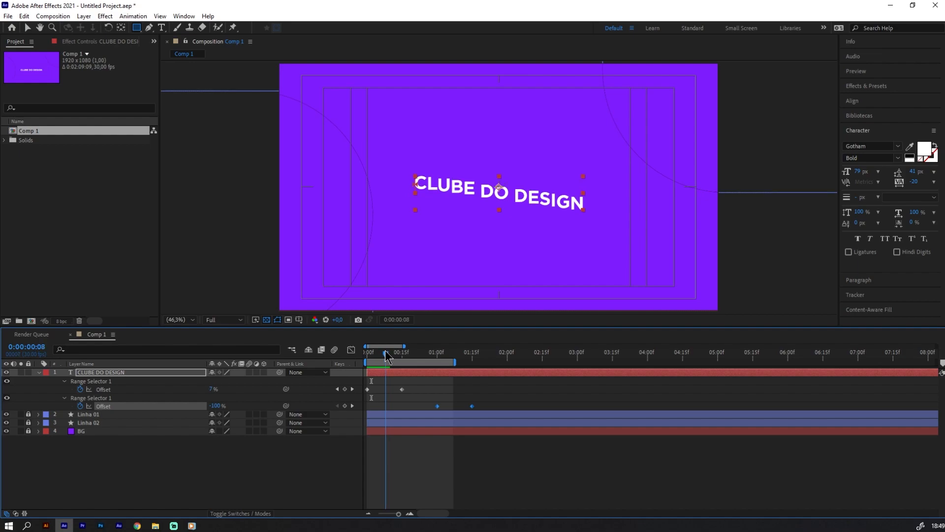
key("=")
key("=")
key("=")
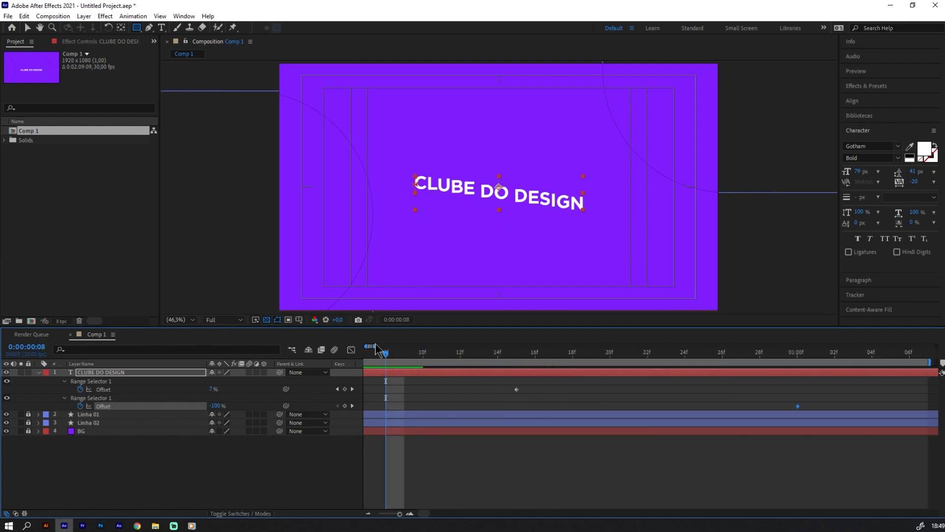
key("-")
key("-")
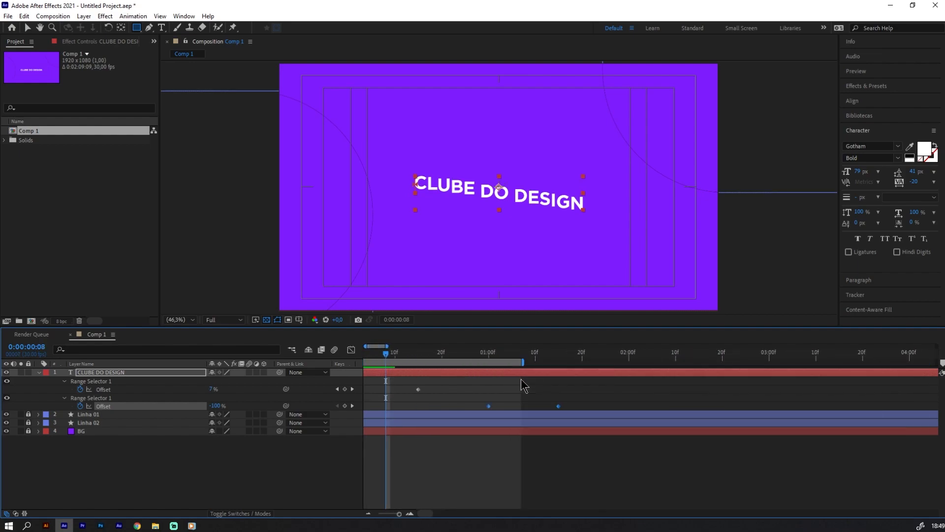
left_click_drag(489, 406, 386, 405)
key("minus")
key("minus")
key("space")
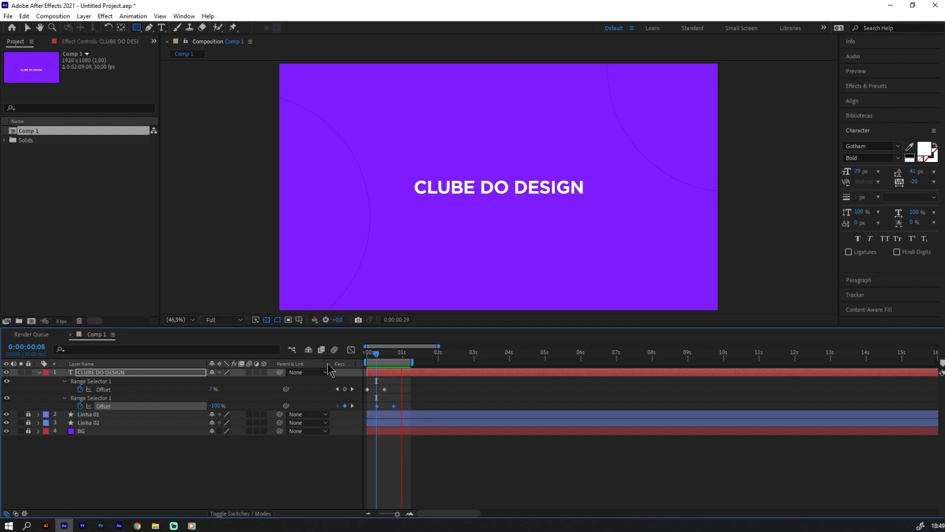
Duplicate Animator 2 on the CLUBE DO DESIGN layer and expand the copy's properties
left_click(39, 373)
left_click(39, 373)
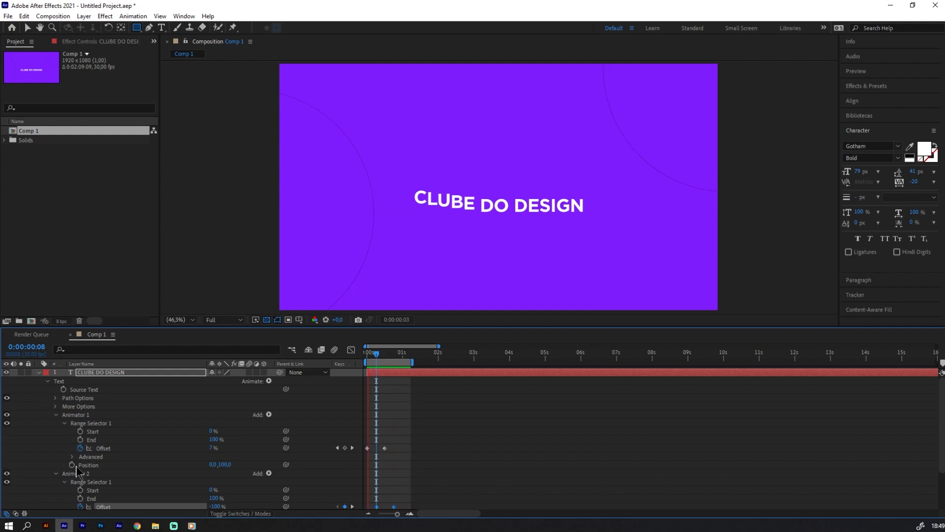
left_click(55, 473)
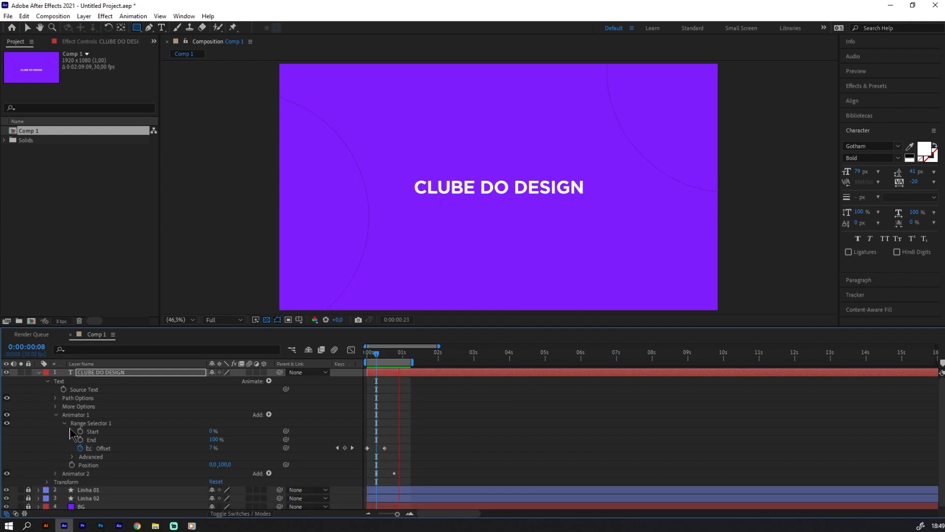
left_click(55, 414)
left_click(82, 424)
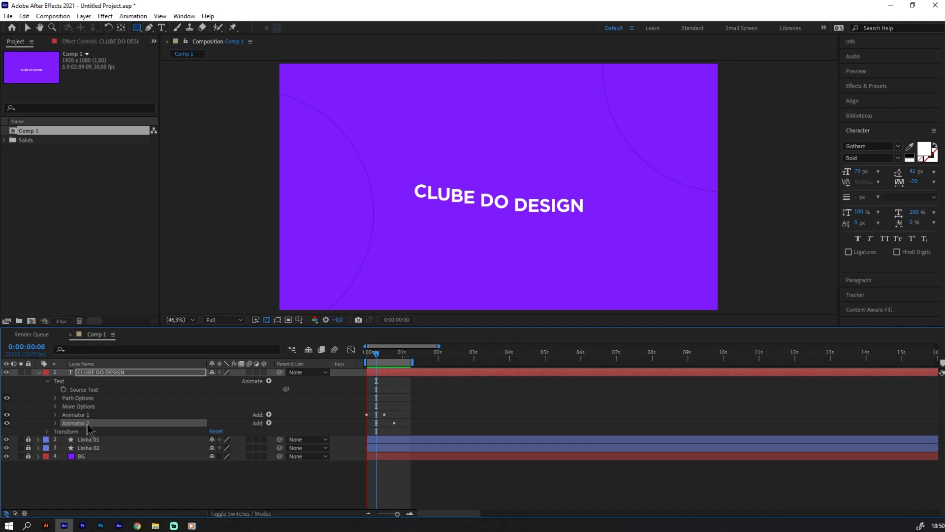
key("ctrl+d")
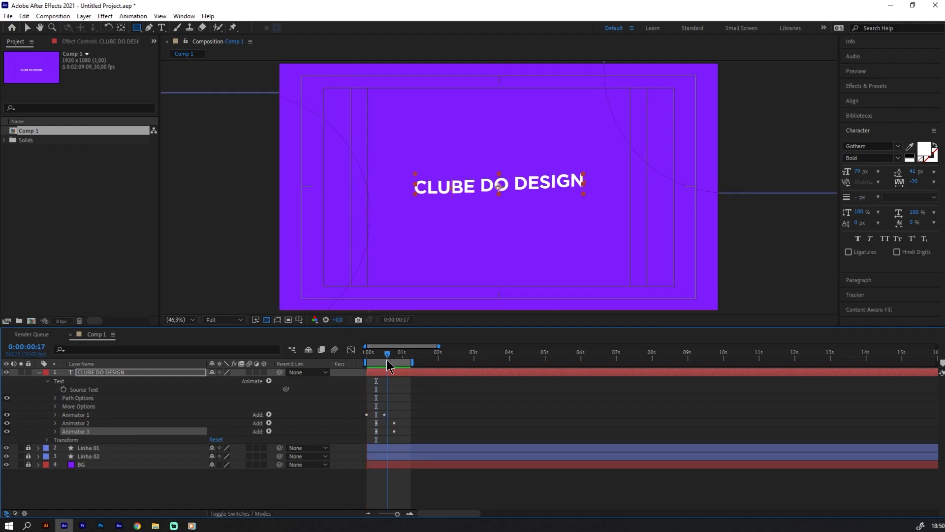
left_click(55, 432)
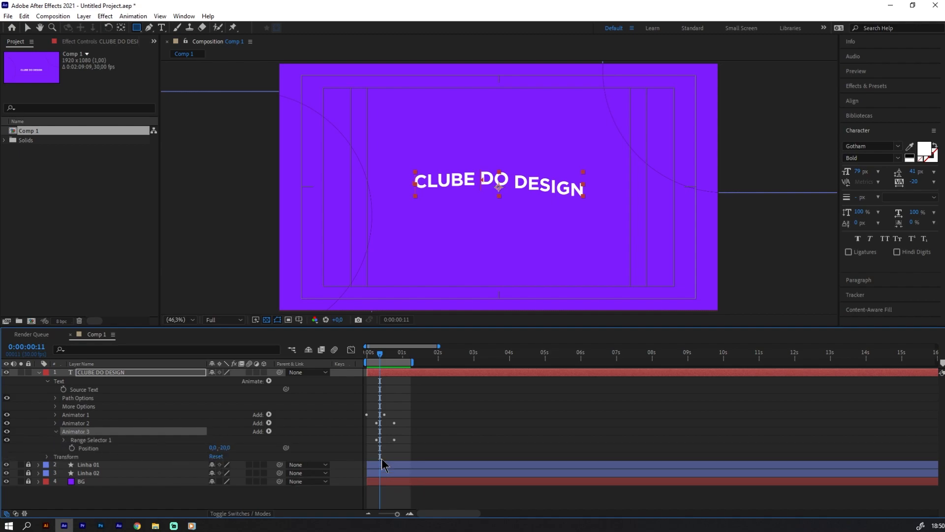
Reveal the layer's keyframes and shift Animator 3's Offset keyframe pair to start at the end of the work area
left_click(177, 373)
key("u")
mouse_move(405, 419)
left_mouse_down()
mouse_move(371, 433)
mouse_move(411, 422)
left_mouse_up()
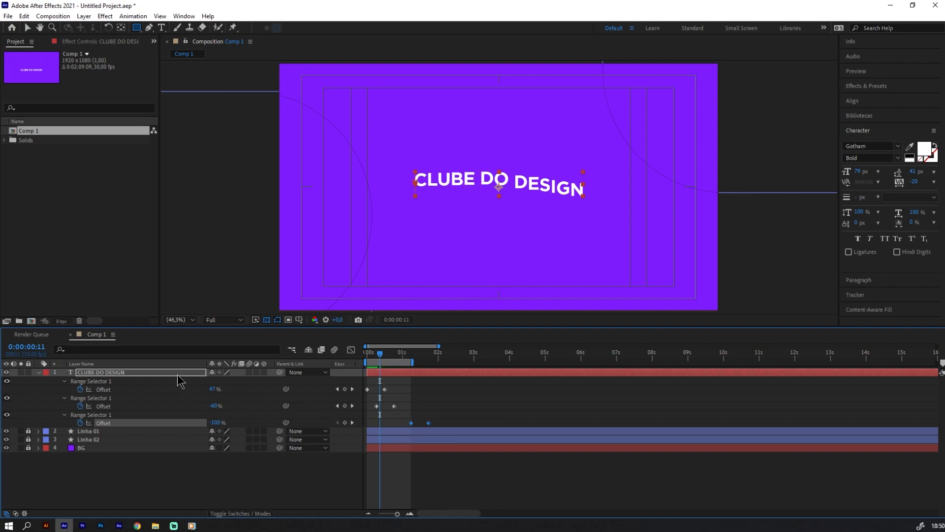
Show all modified properties of the layer and set Animator 3's vertical Position value to 7
key("u")
key("u")
scroll(191, 443, "down", 2)
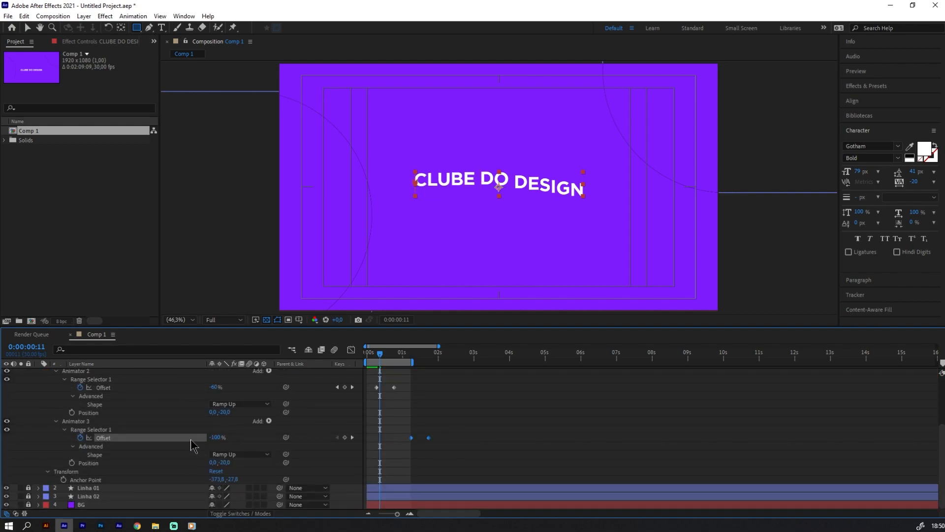
left_click(114, 463)
left_click(228, 463)
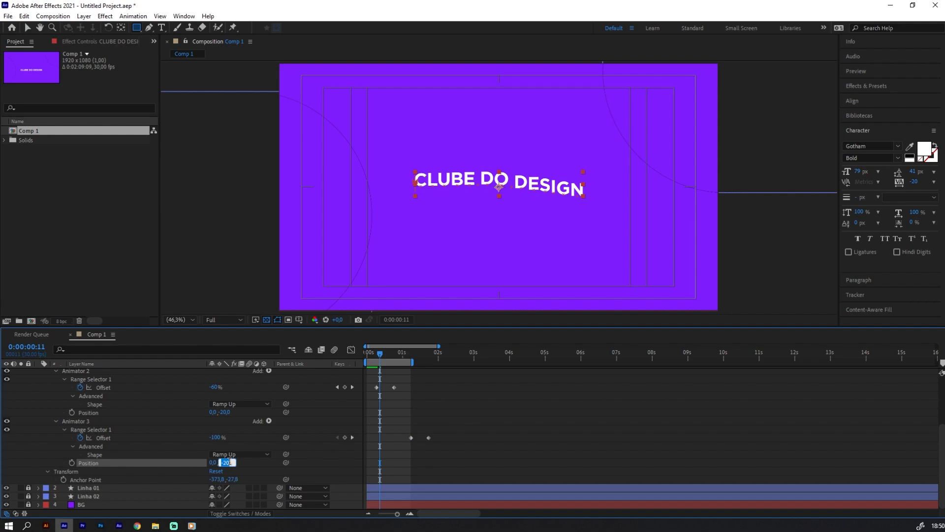
type("7")
left_click(328, 474)
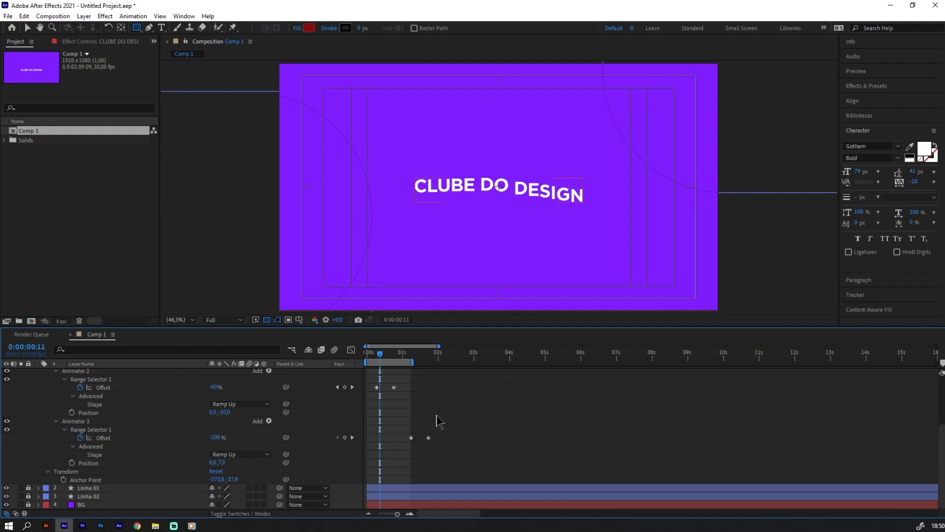
Move Animator 3's pair of Offset keyframes earlier so that it starts at 0:00:00:15
key("equal")
key("equal")
key("minus")
left_click_drag(536, 436, 390, 437)
key("equal")
key("equal")
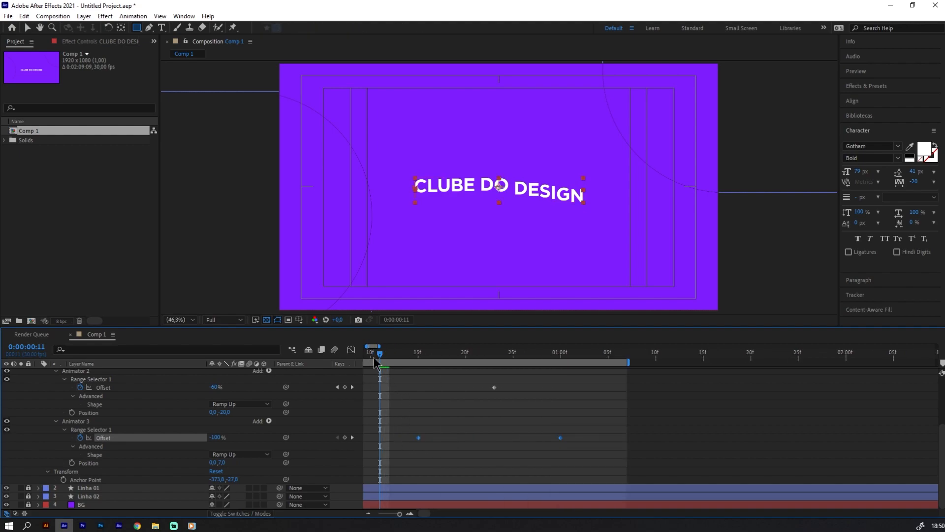
Align the start of Animator 3's Offset keyframe pair to 0:00:00:16 and preview the animation
left_click_drag(386, 362, 494, 438)
mouse_move(422, 356)
left_mouse_down()
mouse_move(449, 367)
mouse_move(418, 368)
mouse_move(439, 373)
mouse_move(420, 373)
mouse_move(427, 373)
left_mouse_up()
left_click_drag(494, 438, 434, 414)
left_click_drag(426, 353, 519, 423)
key("minus")
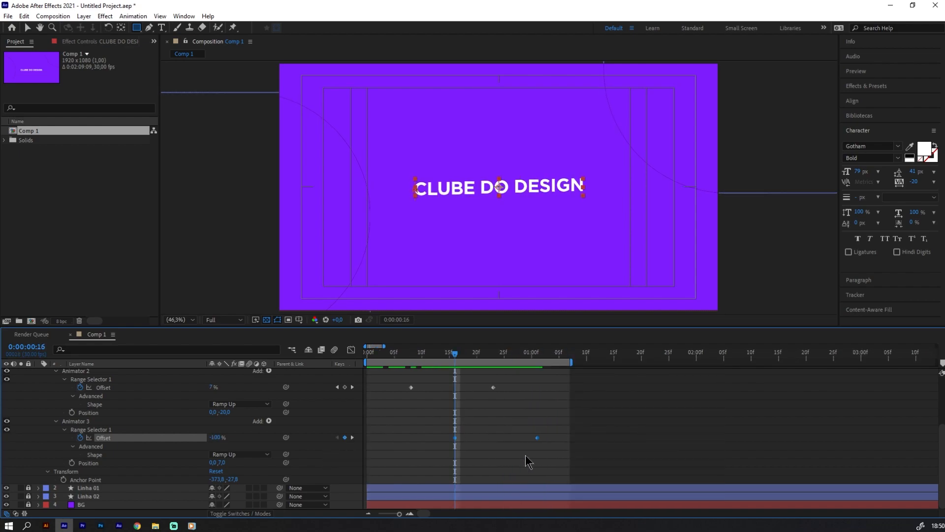
key("minus")
key("space")
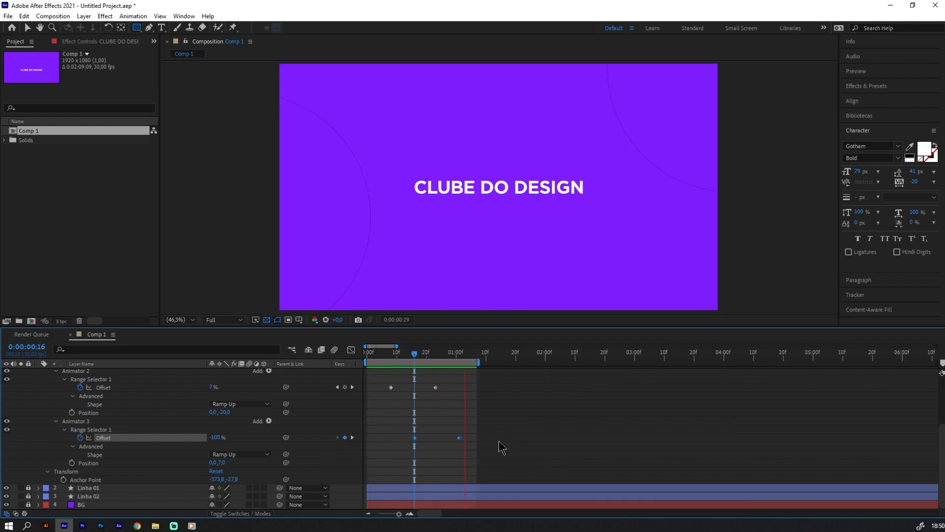
Show only the layer's keyframed properties and apply Easy Ease to all Offset keyframes of the three animators
scroll(213, 417, "up", 3)
left_click(130, 370)
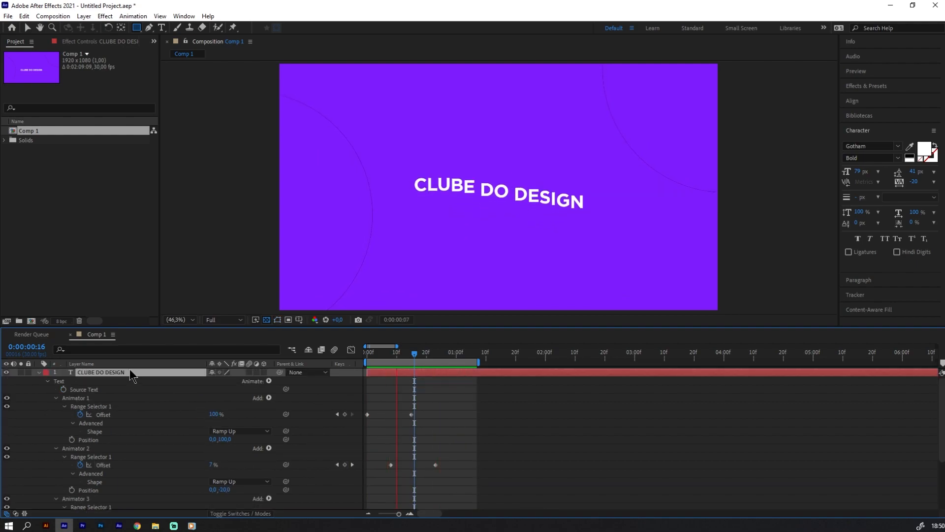
key("u")
key("u")
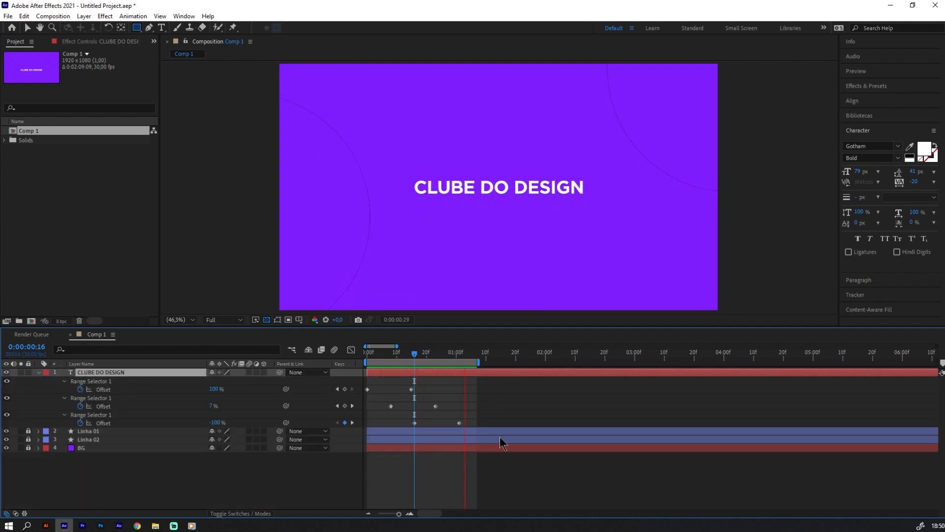
left_click_drag(472, 425, 364, 383)
key("F9")
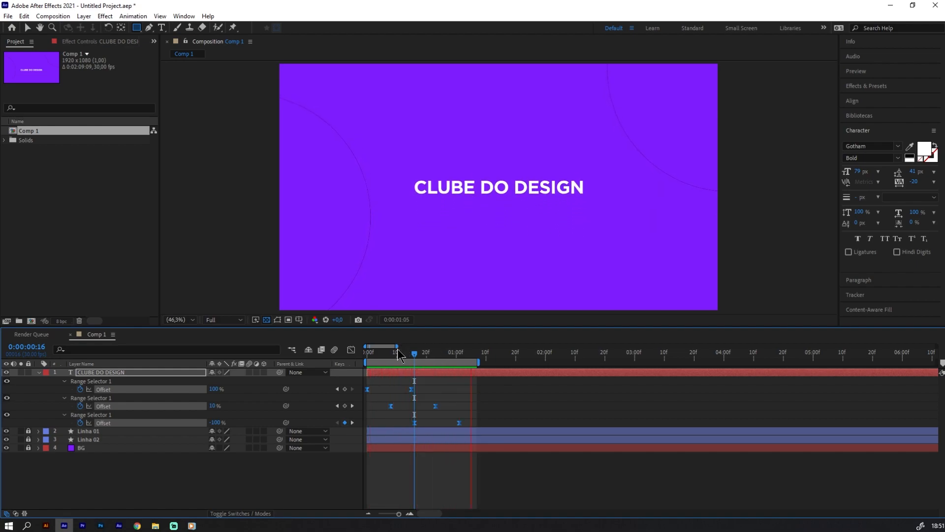
Draw a rectangular mask around the CLUBE DO DESIGN title at 0:00:00:29 and preview the masked animation
left_click_drag(396, 354, 343, 355)
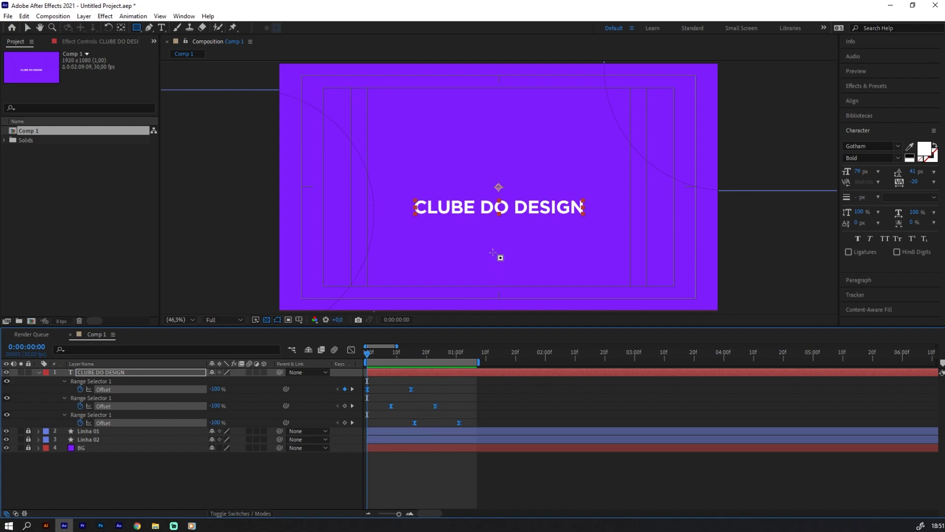
left_click_drag(403, 362, 453, 354)
mouse_move(407, 138)
left_mouse_down()
mouse_move(450, 194)
mouse_move(578, 196)
left_mouse_up()
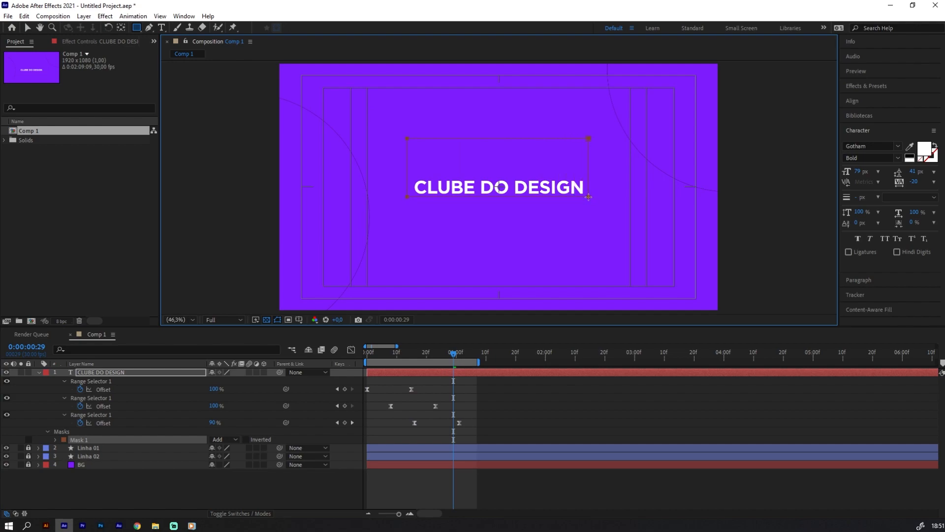
left_click(323, 486)
key("space")
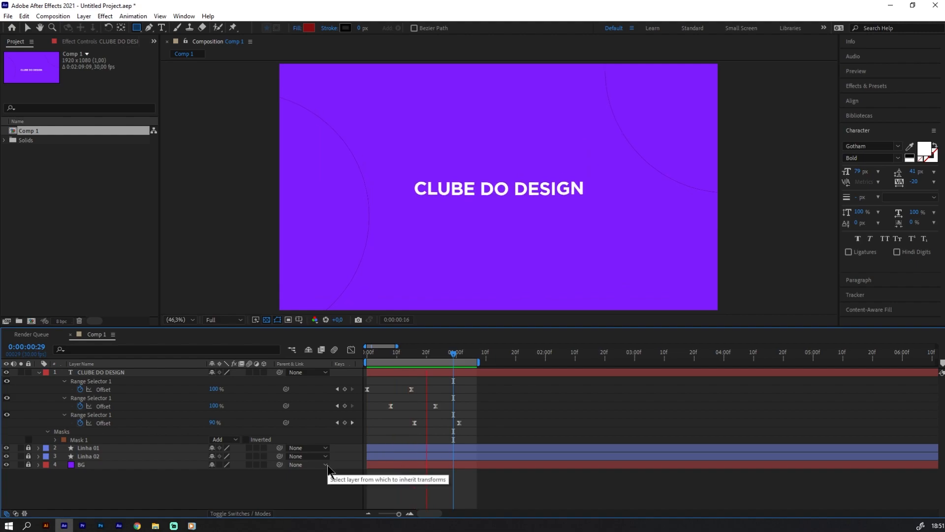
Delete Mask 1 from the CLUBE DO DESIGN layer
left_click(123, 372)
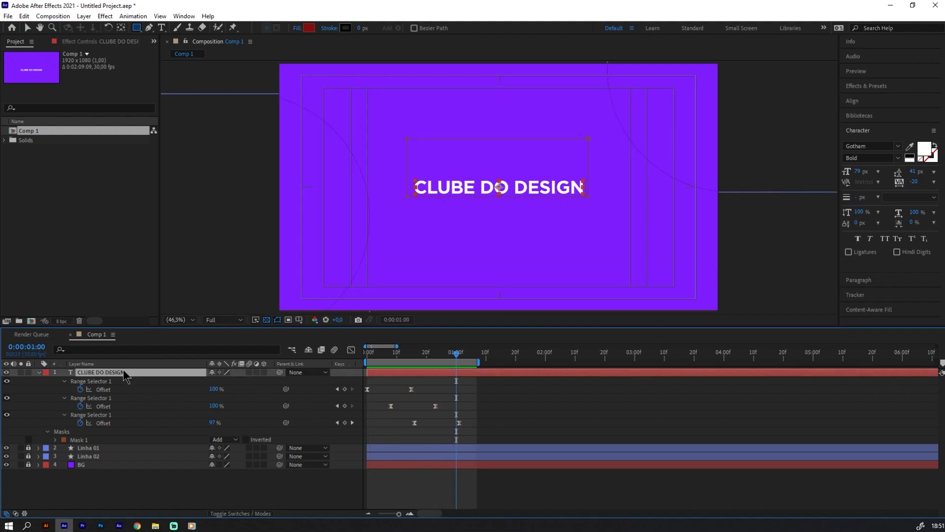
key("m")
left_click(88, 380)
key("Delete")
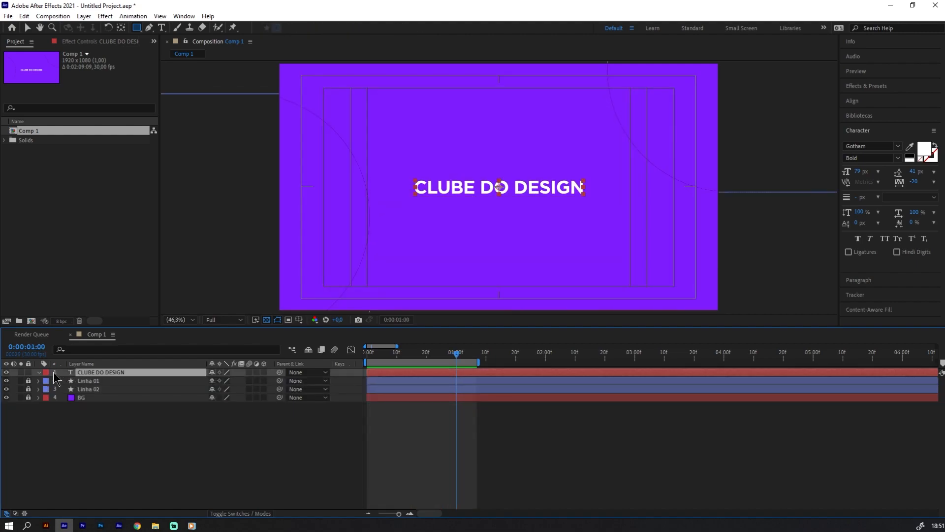
Expand the layer's text animators and add an Opacity property to Animator 1
left_click(39, 372)
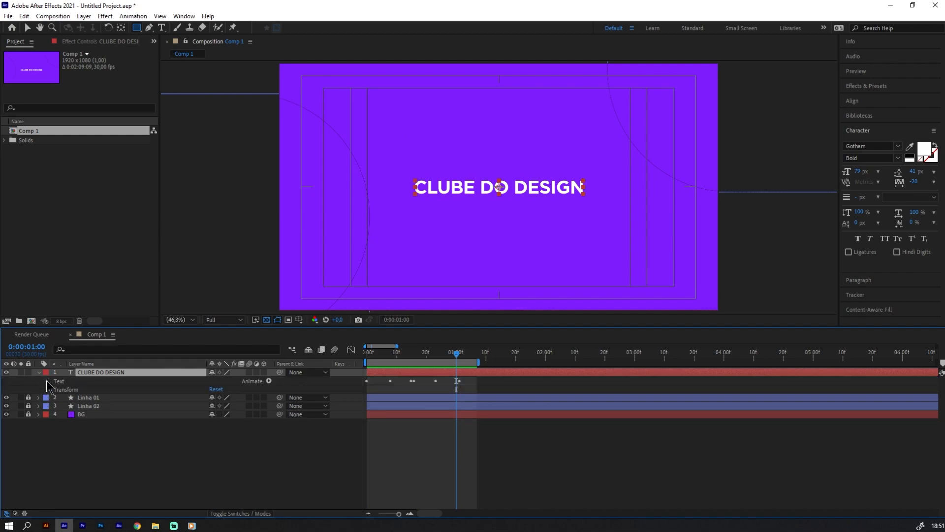
left_click(47, 381)
left_click(56, 415)
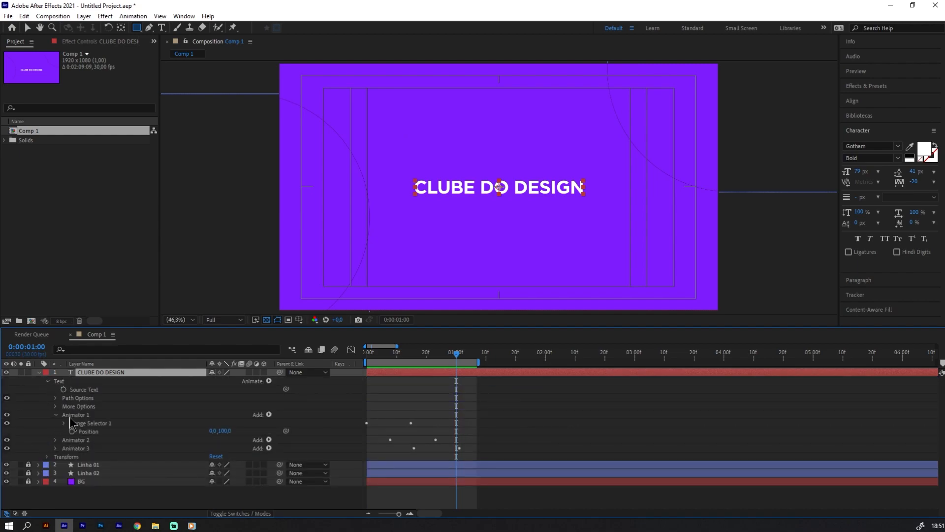
left_click(82, 414)
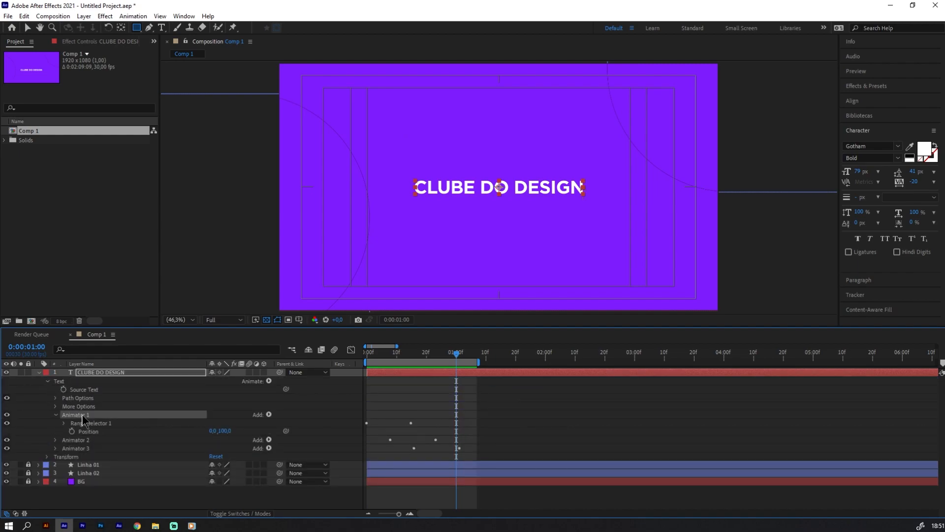
left_click(269, 415)
mouse_move(276, 415)
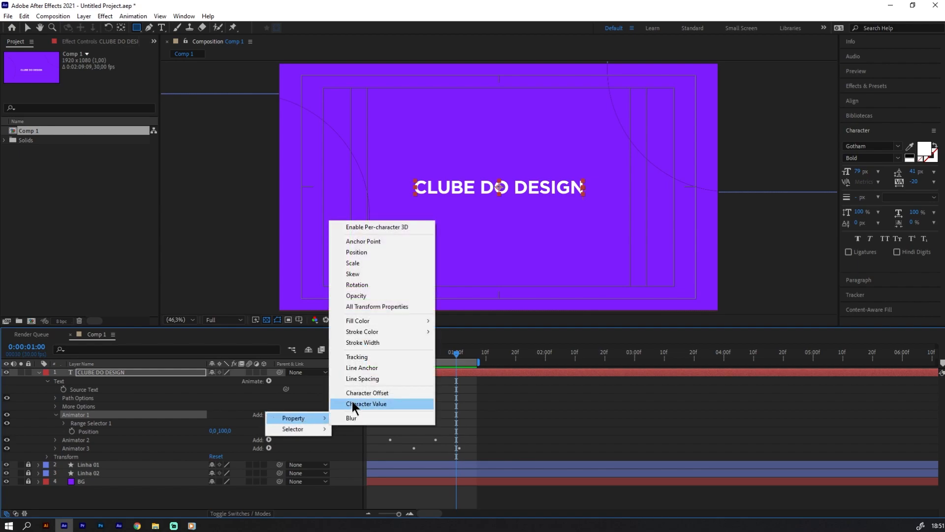
left_click(357, 296)
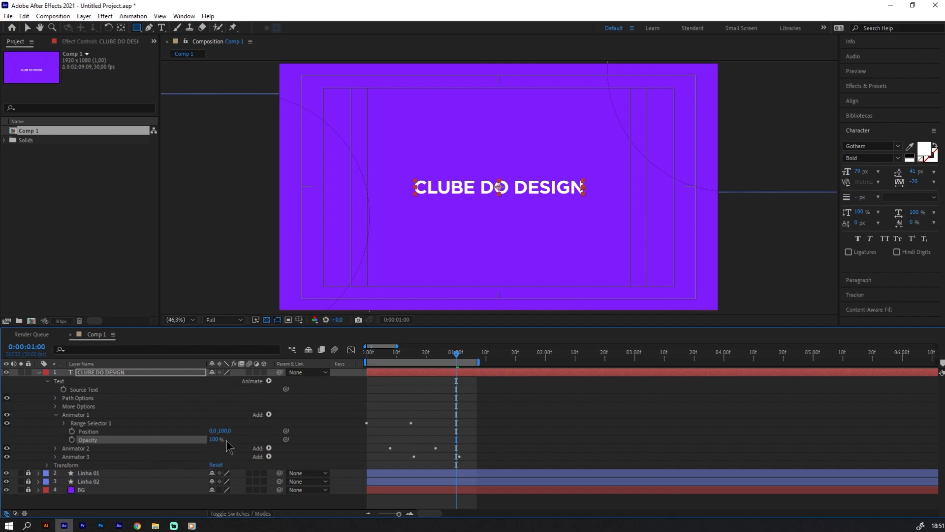
Set Animator 1's Opacity to 0% and preview the letter-by-letter fade of the title
key("b")
key("ctrl+z")
key("v")
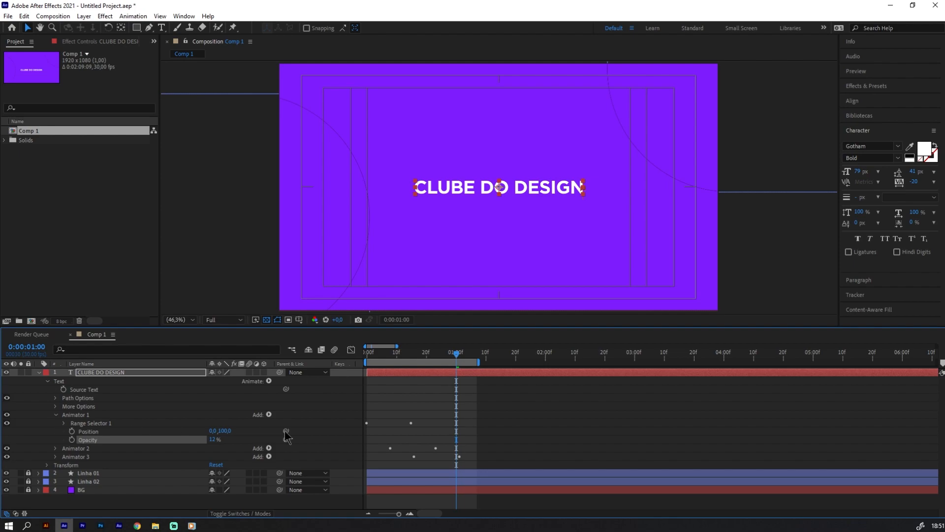
left_click(339, 421)
key("space")
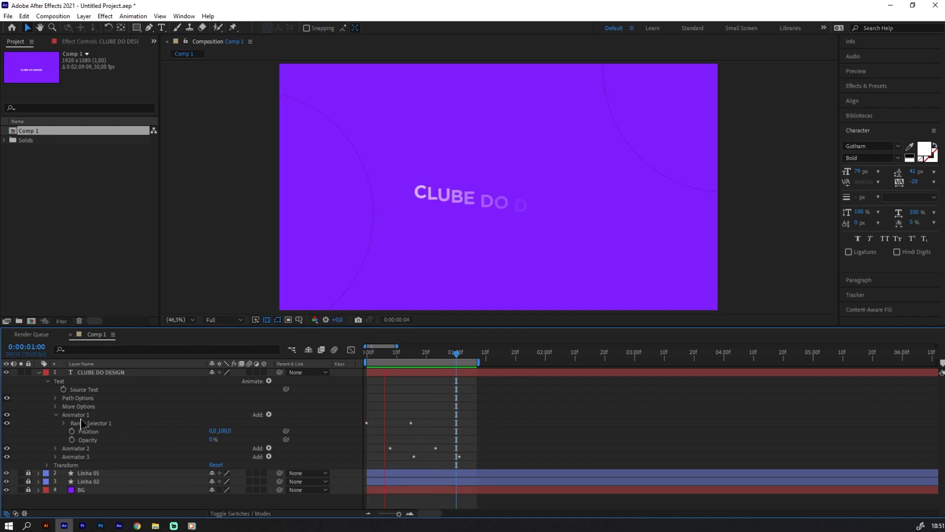
Delete the Opacity property from Animator 1, trim the start of the CLUBE DO DESIGN layer to about frame 6 and preview
left_click(88, 440)
key("Delete")
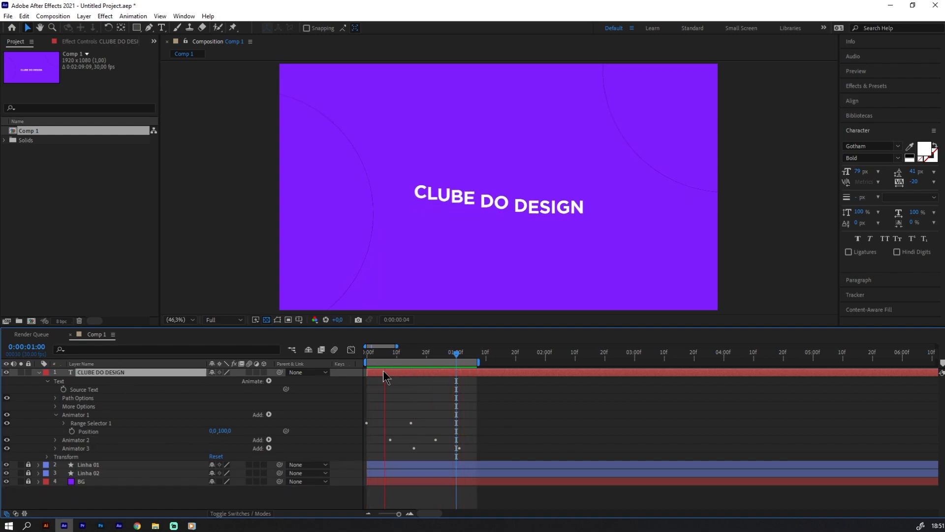
left_click_drag(388, 371, 397, 370)
key("space")
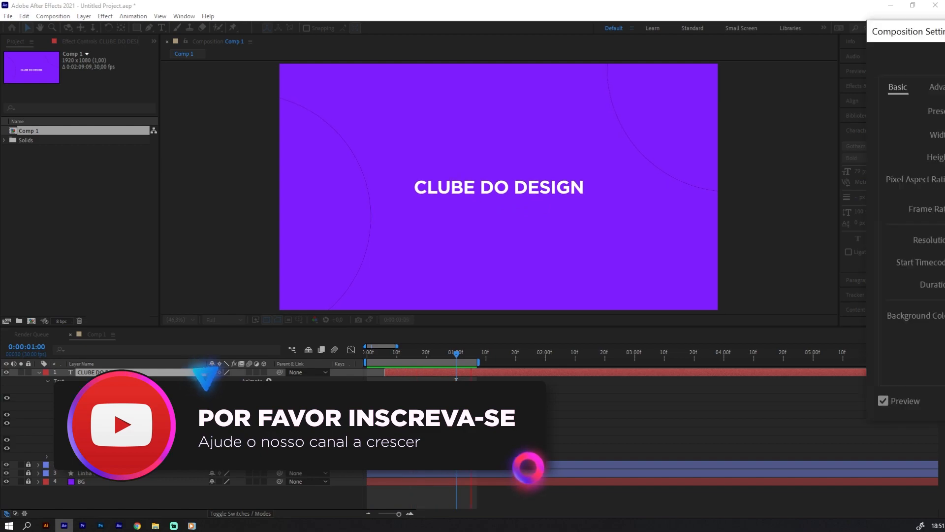
Set the Comp 1 frame rate to 15 frames per second and preview the title animation
key("ctrl+k")
left_click(418, 179)
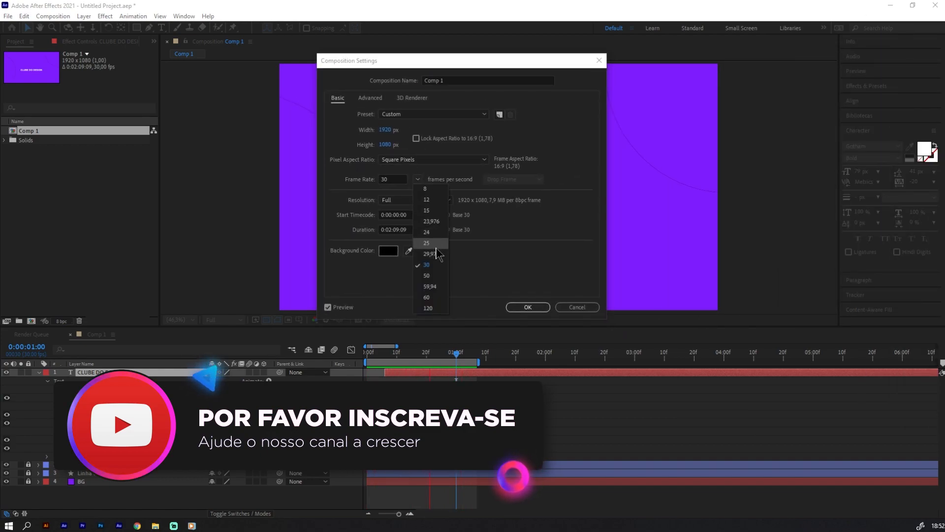
left_click(426, 210)
left_click(527, 306)
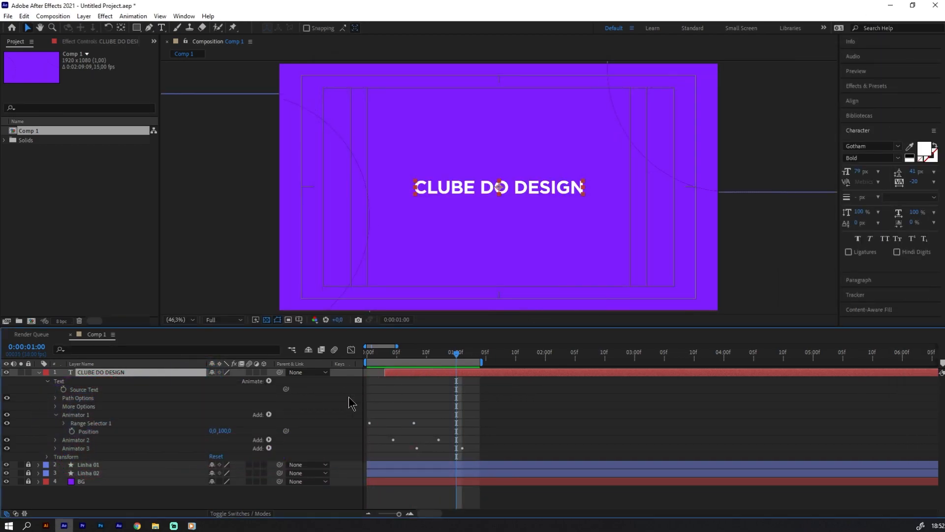
left_click(336, 392)
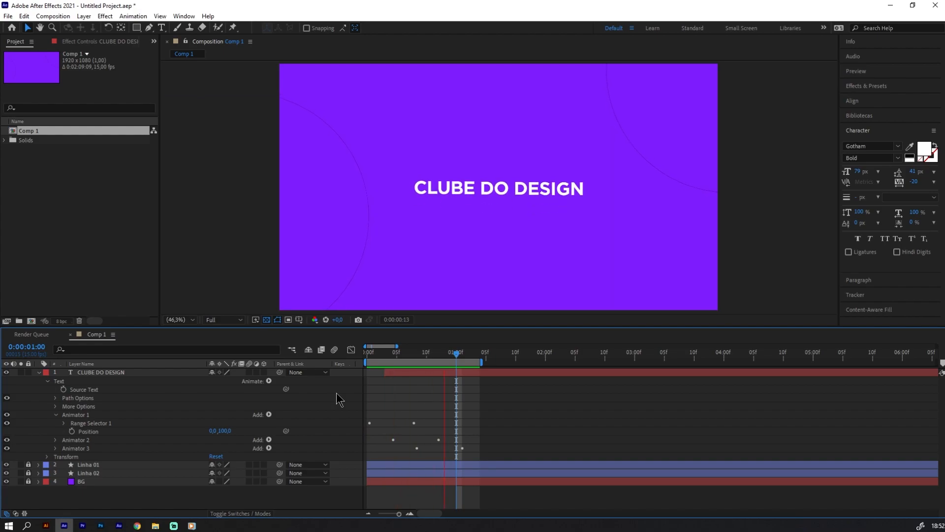